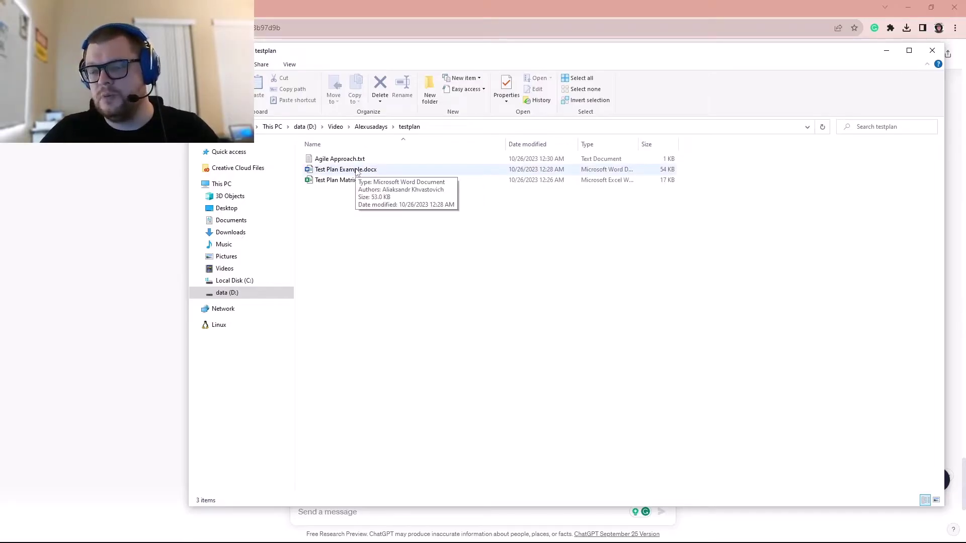
# Step: Open Test Plan Example.docx and look over its title page with the document title, preparer and version
pyautogui.doubleClick(355, 171)
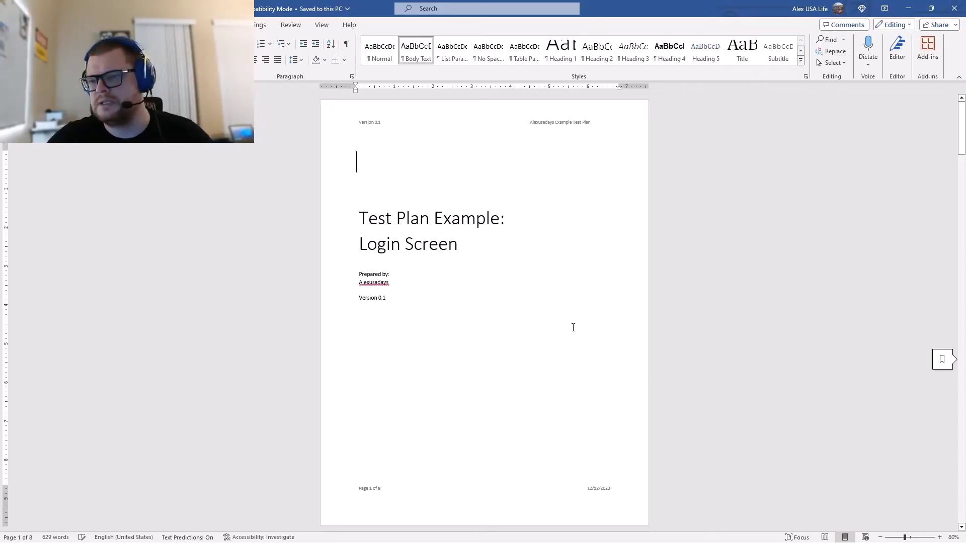
pyautogui.click(485, 263)
pyautogui.click(460, 311)
pyautogui.moveTo(395, 283); pyautogui.dragTo(360, 219)
pyautogui.click(437, 362)
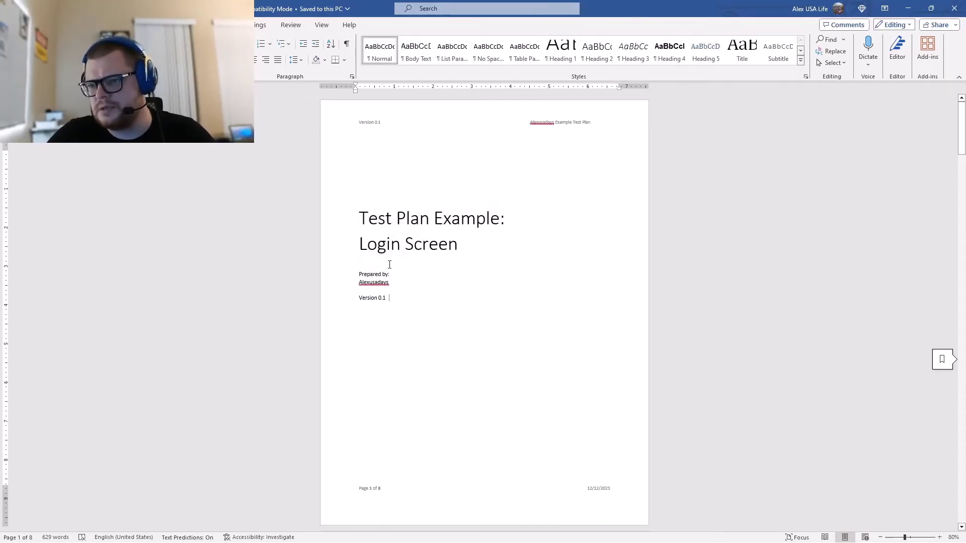
pyautogui.hotkey('ctrl', 'Home')
pyautogui.scroll(-4, 522, 337)
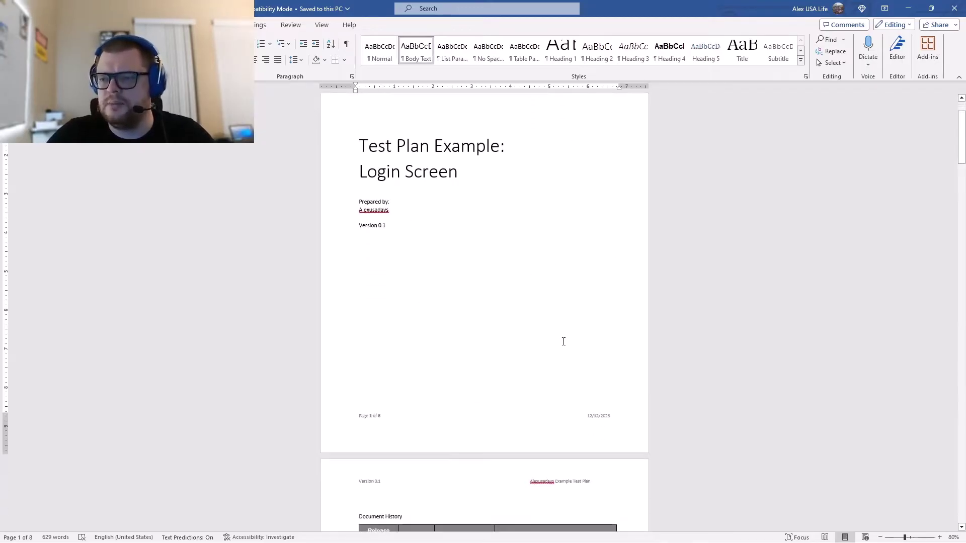
# Step: Review the Document History table and the Contents page, continuing to the Overview section
pyautogui.scroll(-3, 543, 352)
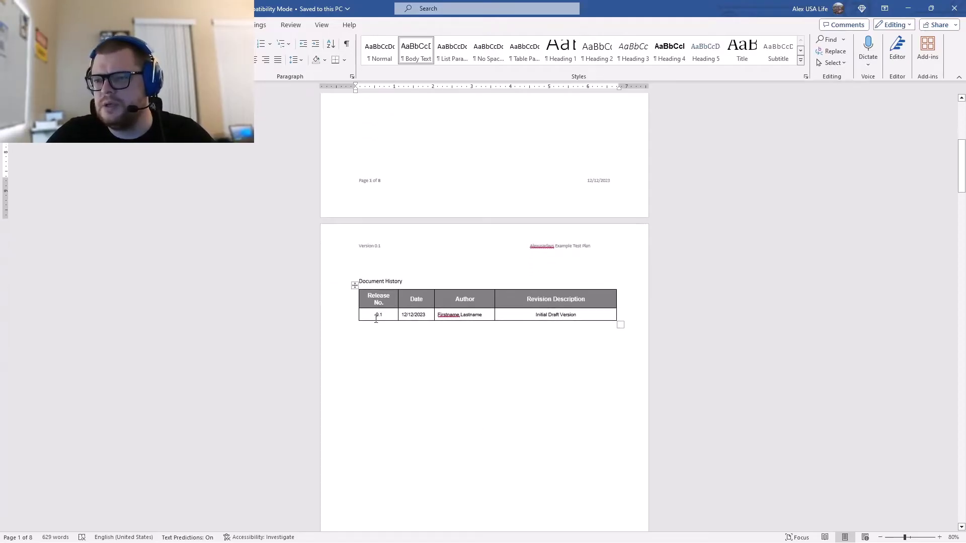
pyautogui.scroll(-7, 579, 332)
pyautogui.scroll(-4, 543, 429)
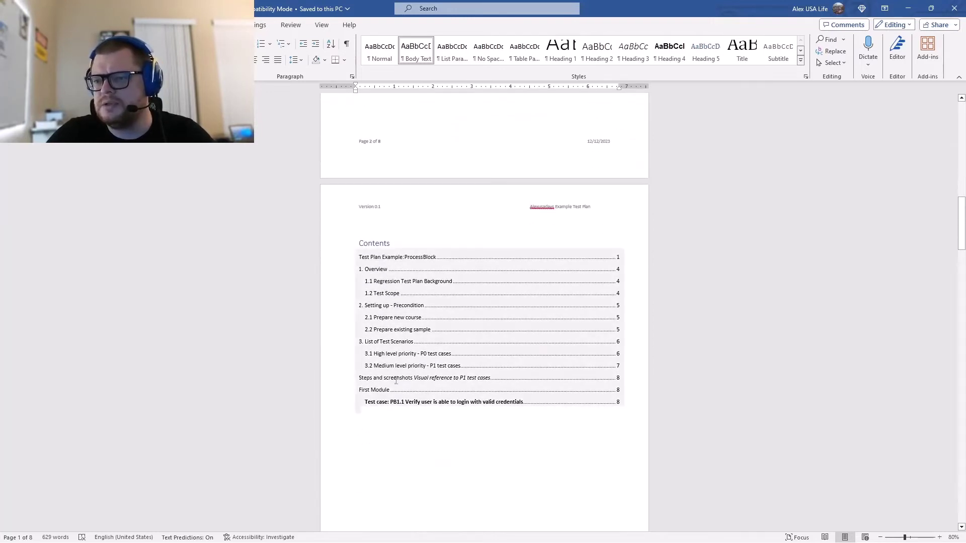
pyautogui.scroll(-2, 525, 421)
pyautogui.scroll(-10, 525, 421)
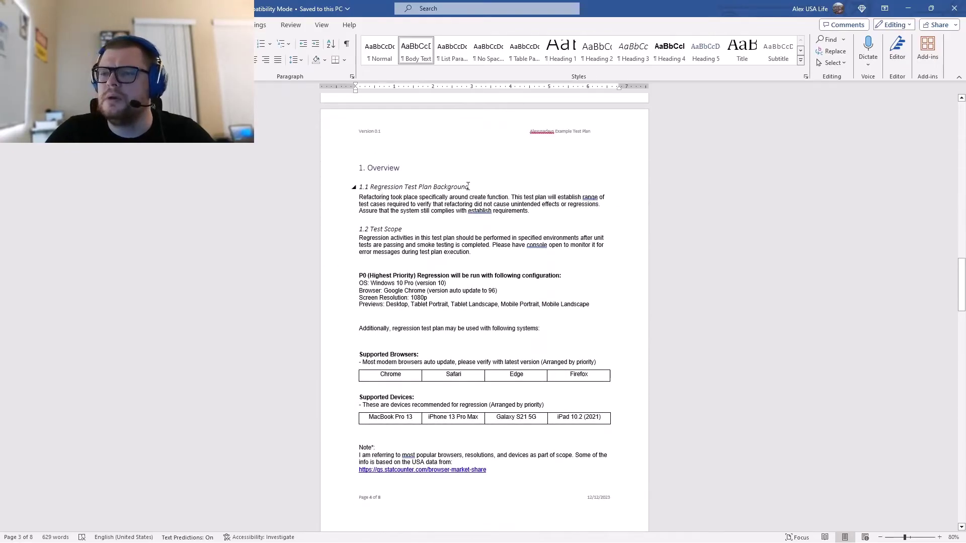
# Step: Read section 1, Overview, covering the regression test plan background, the test scope and the P0 regression configuration
pyautogui.moveTo(477, 187); pyautogui.dragTo(403, 187)
pyautogui.click(416, 229)
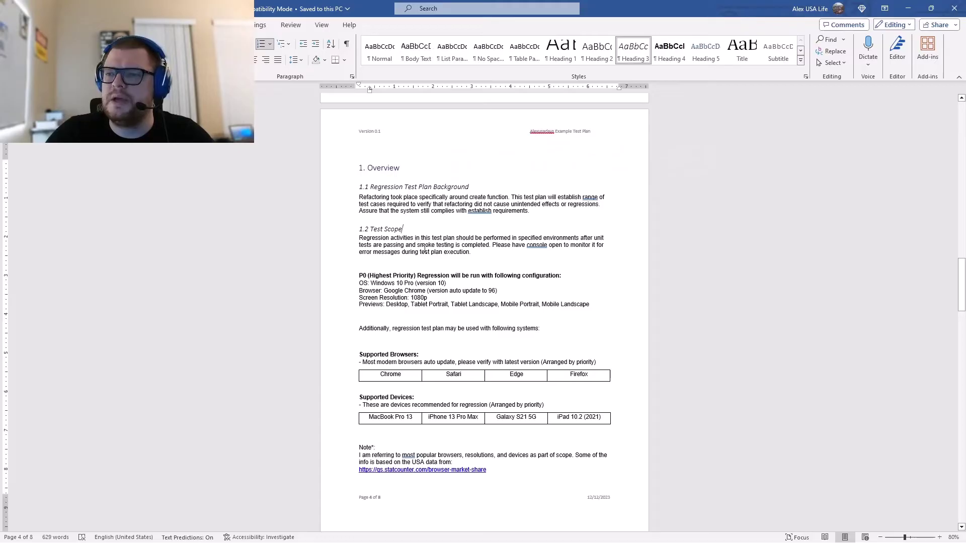
pyautogui.scroll(-1, 435, 298)
pyautogui.moveTo(359, 240); pyautogui.dragTo(450, 239)
pyautogui.click(396, 243)
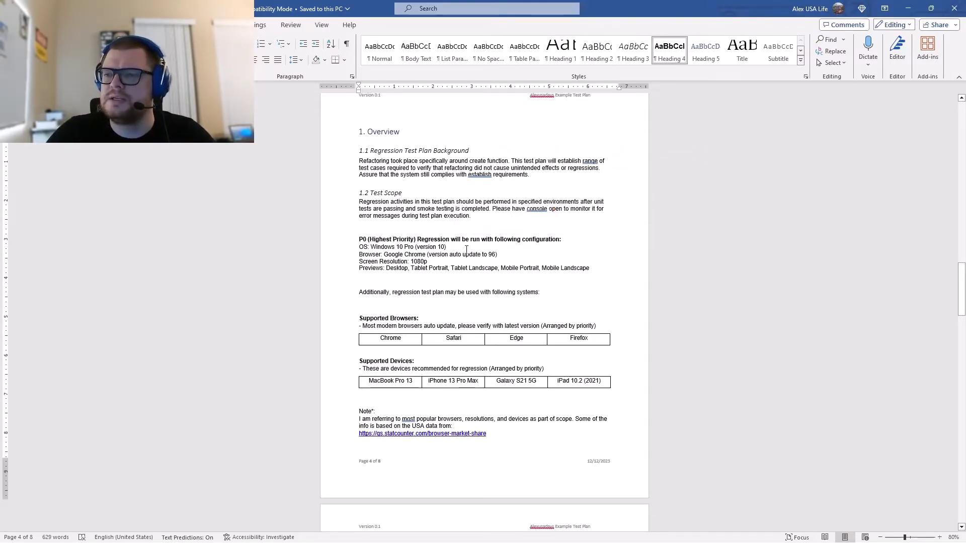
pyautogui.moveTo(517, 267); pyautogui.dragTo(504, 240)
pyautogui.click(559, 286)
pyautogui.scroll(-1, 478, 254)
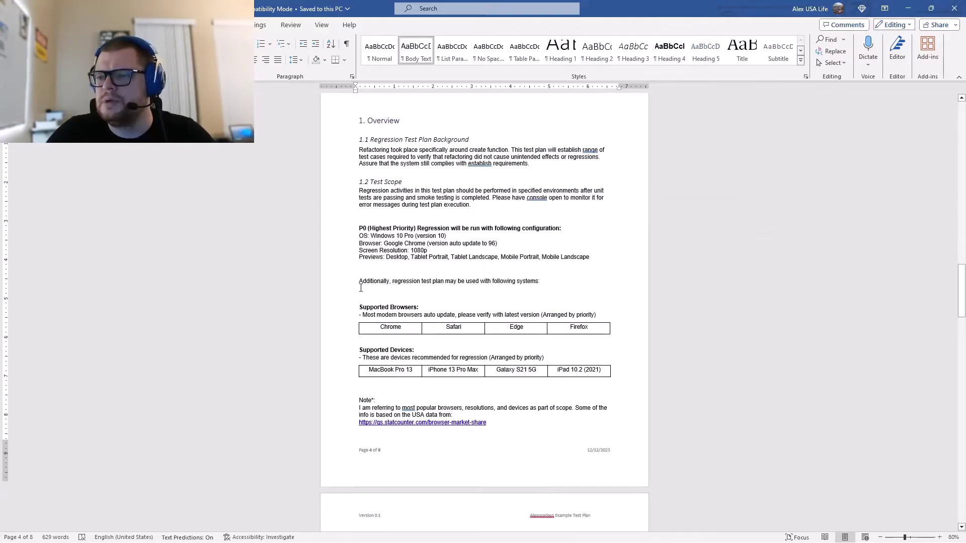
# Step: Examine the supported browsers and devices tables and the note with the browser market share link
pyautogui.scroll(-3, 386, 320)
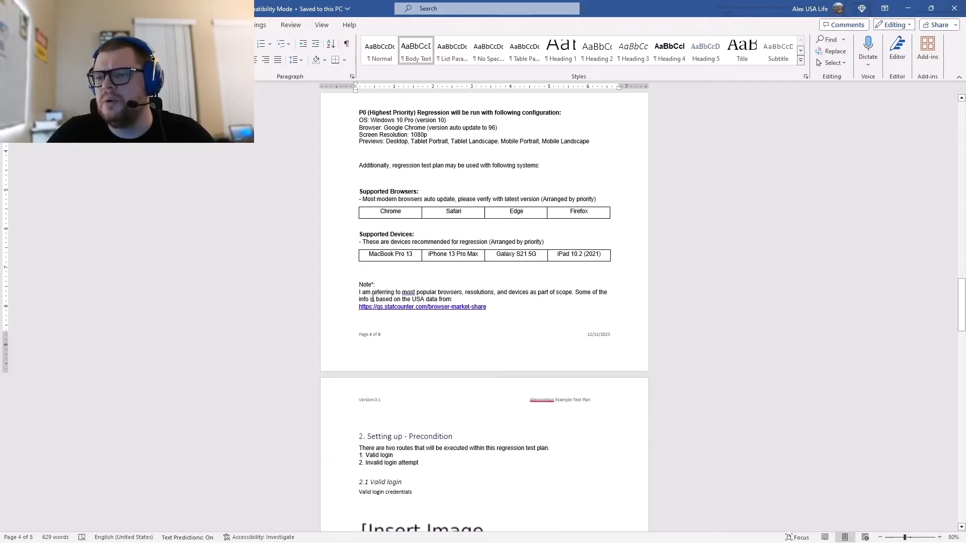
pyautogui.moveTo(511, 302); pyautogui.dragTo(530, 288)
pyautogui.click(529, 317)
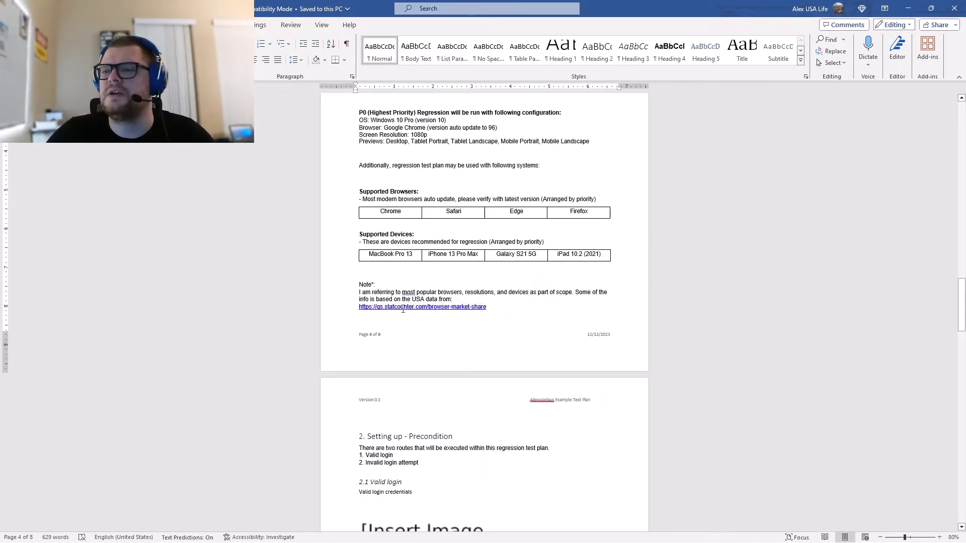
pyautogui.tripleClick(426, 312)
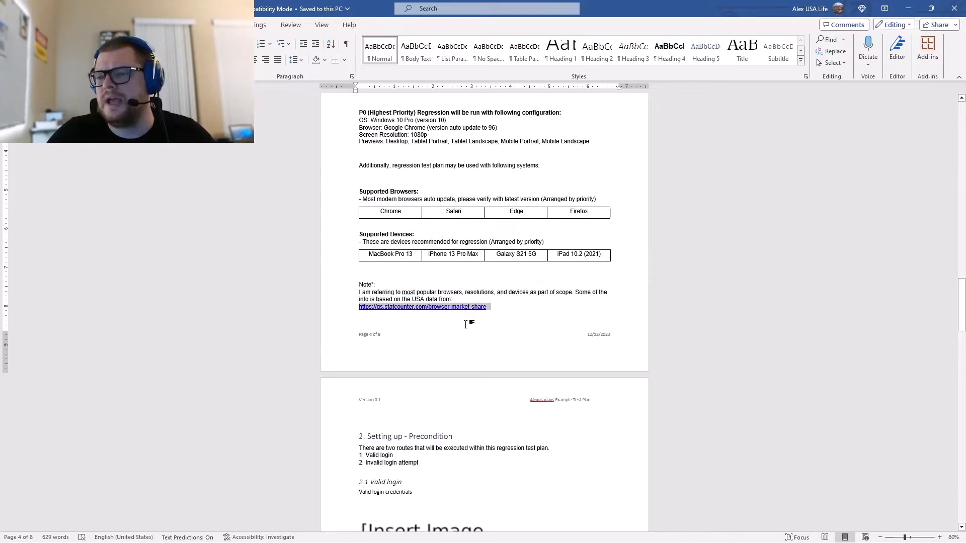
pyautogui.click(460, 323)
# Step: Review section 2, Setting up - Precondition, with its two login routes and the image placeholders for valid and invalid login
pyautogui.scroll(-2, 437, 219)
pyautogui.scroll(-4, 520, 345)
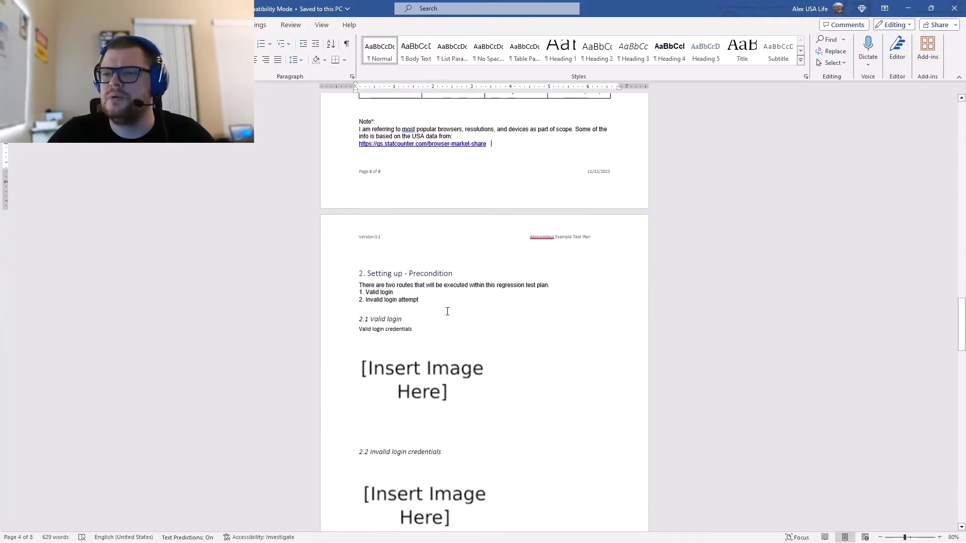
pyautogui.moveTo(366, 292); pyautogui.dragTo(433, 300)
pyautogui.click(518, 336)
pyautogui.scroll(-2, 466, 322)
pyautogui.click(444, 300)
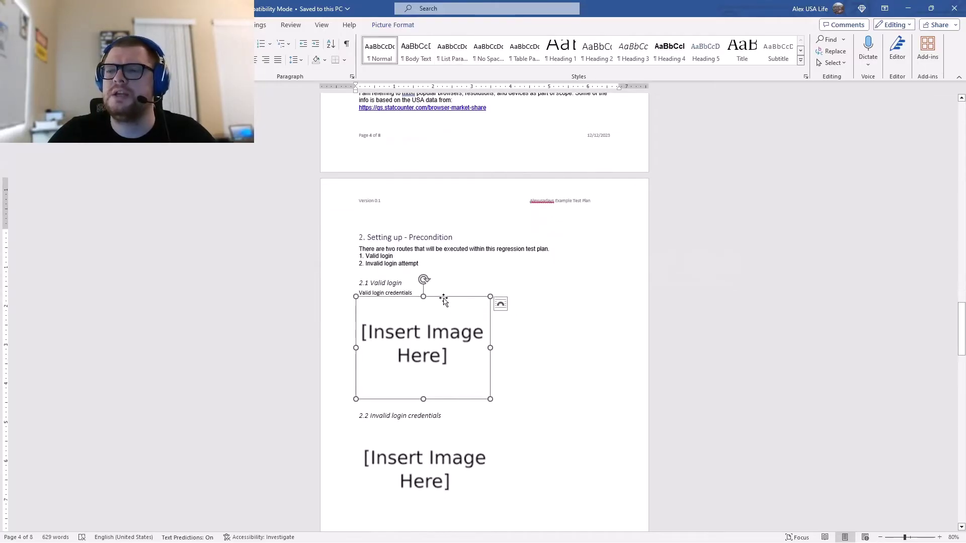
pyautogui.scroll(-2, 444, 301)
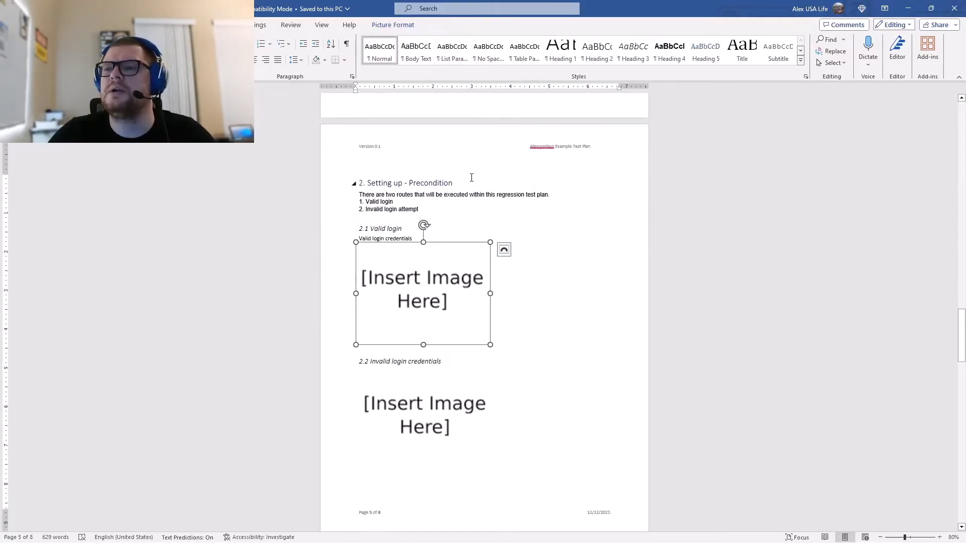
pyautogui.click(471, 178)
pyautogui.scroll(-1, 476, 202)
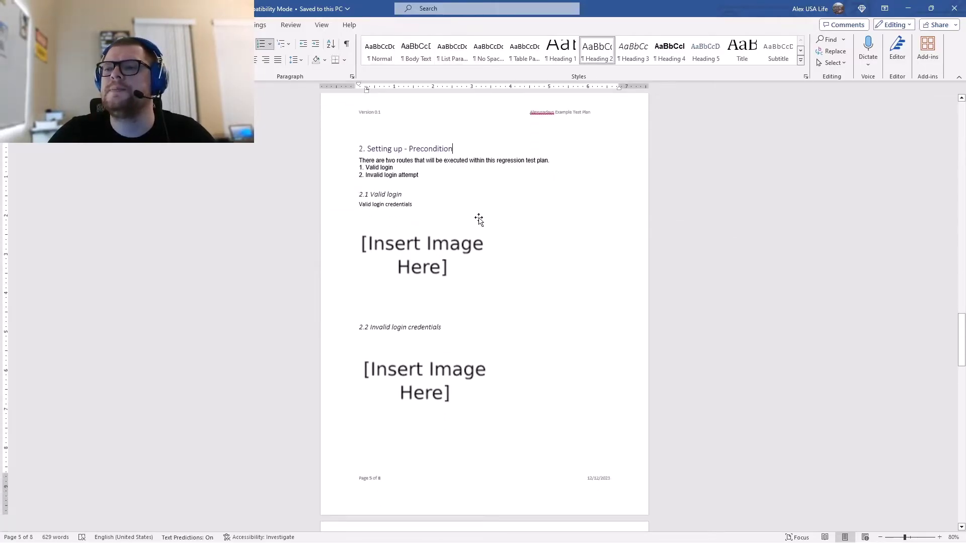
pyautogui.click(422, 243)
pyautogui.click(403, 338)
pyautogui.click(434, 257)
pyautogui.click(444, 383)
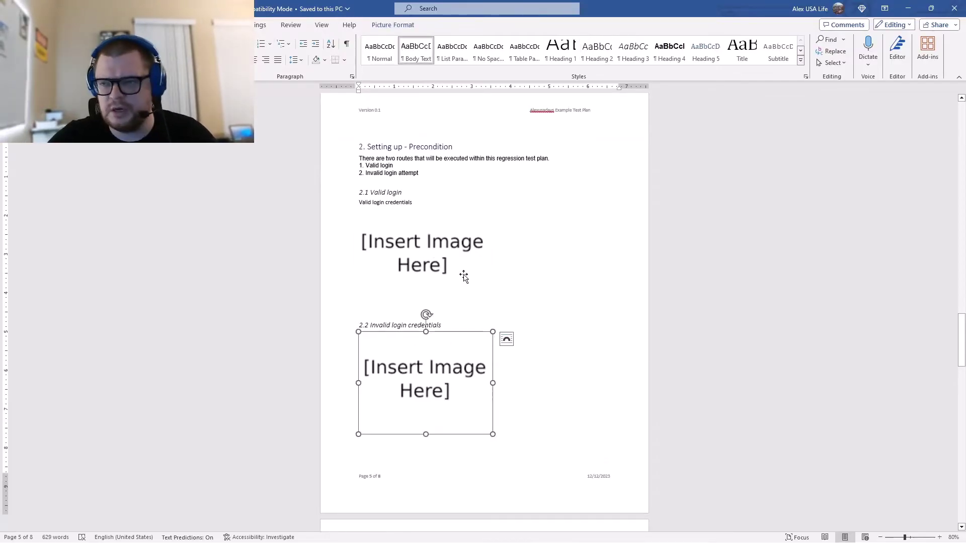
# Step: Look over section 3, List of Test Scenarios, and its subsection on high level priority P0 test cases
pyautogui.scroll(-7, 475, 272)
pyautogui.scroll(-2, 478, 315)
pyautogui.moveTo(383, 252); pyautogui.dragTo(450, 271)
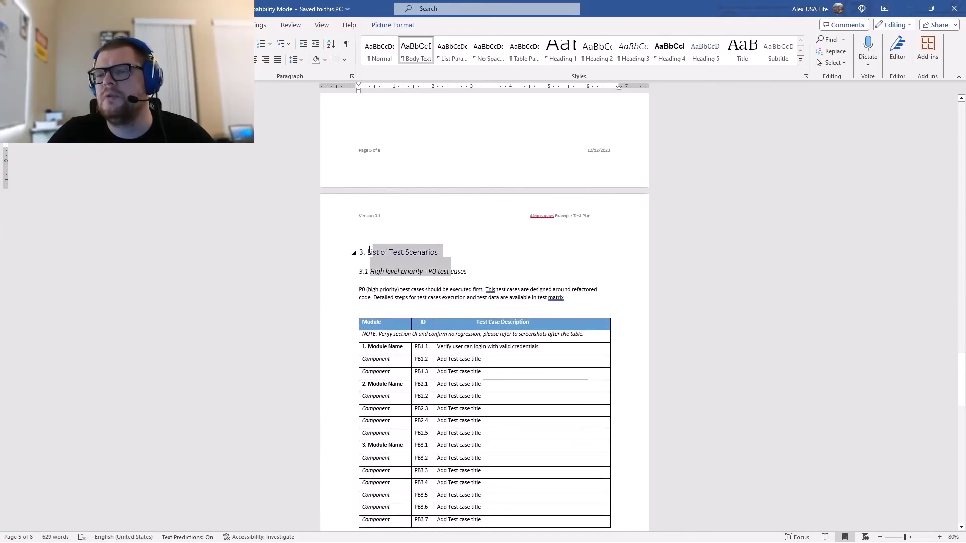
pyautogui.click(378, 316)
pyautogui.click(470, 271)
pyautogui.scroll(1, 474, 276)
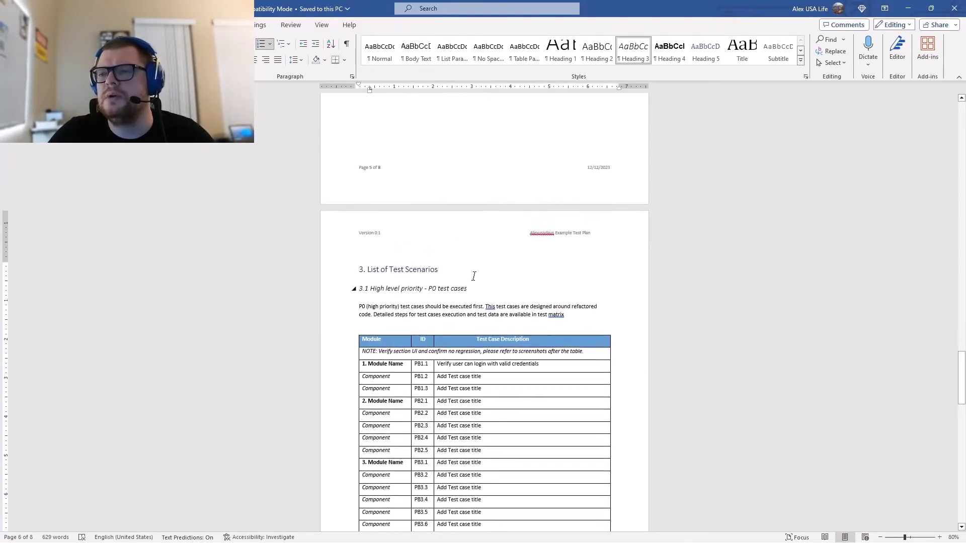
pyautogui.scroll(-2, 434, 282)
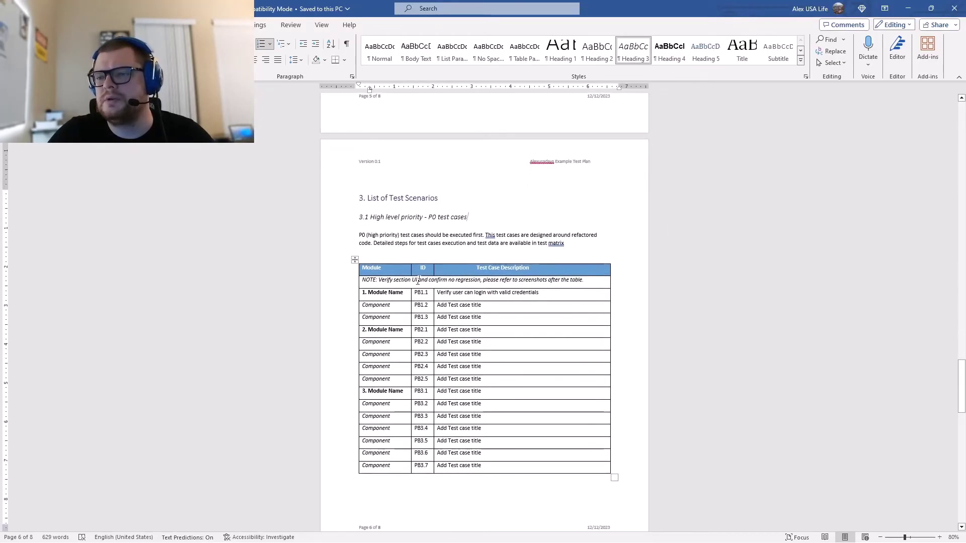
# Step: Examine the first module's PB1.1 row in the P0 table and the paragraph introducing the P0 test cases
pyautogui.moveTo(404, 296); pyautogui.dragTo(362, 293)
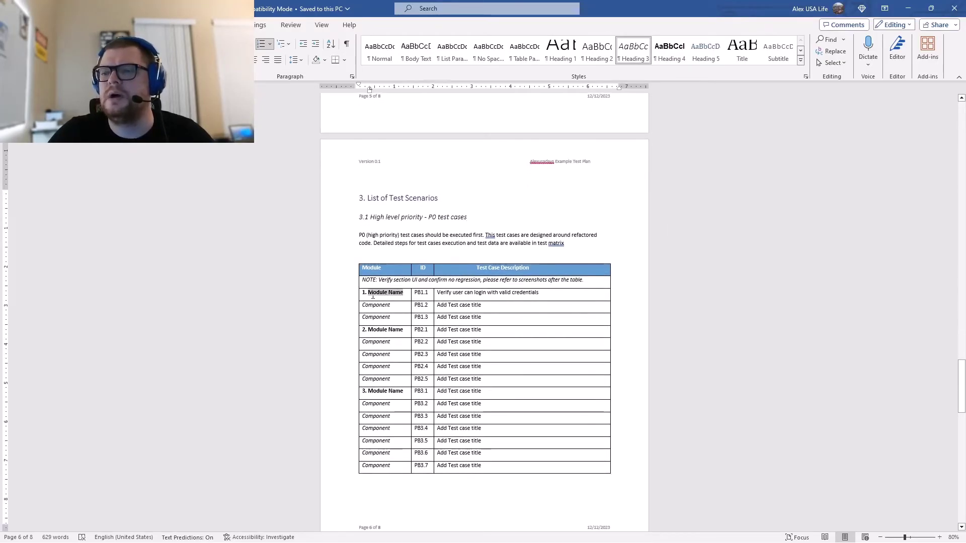
pyautogui.click(437, 296)
pyautogui.moveTo(437, 296); pyautogui.dragTo(539, 296)
pyautogui.click(567, 217)
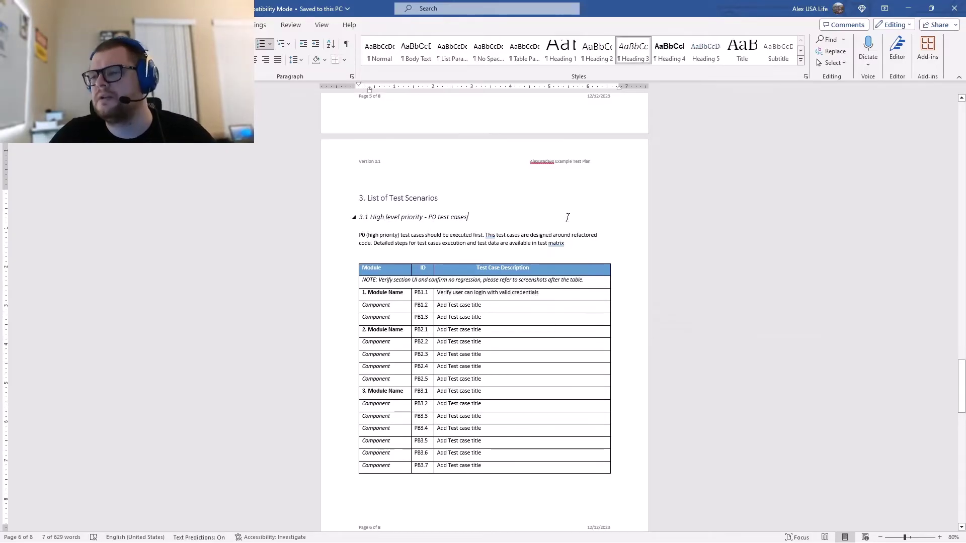
pyautogui.click(511, 199)
pyautogui.moveTo(360, 231); pyautogui.dragTo(564, 244)
pyautogui.click(468, 216)
pyautogui.scroll(-2, 455, 220)
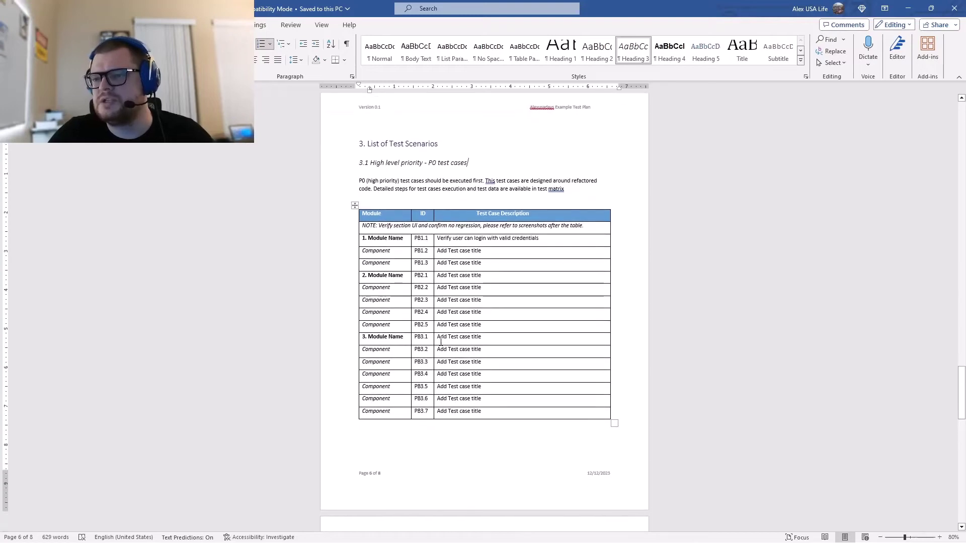
# Step: Review section 3.2 on medium level priority P1 test cases, including its module name and test case descriptions
pyautogui.scroll(-9, 440, 334)
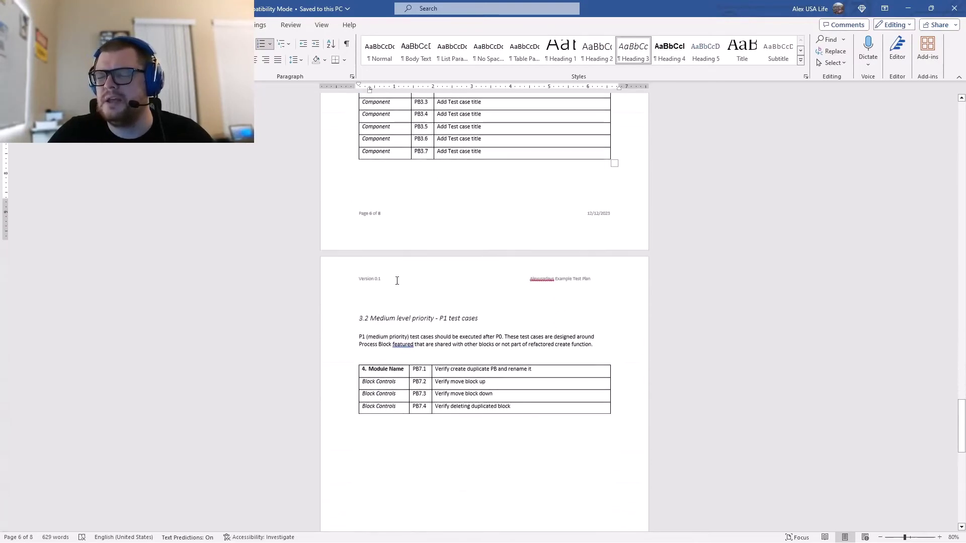
pyautogui.scroll(-1, 402, 291)
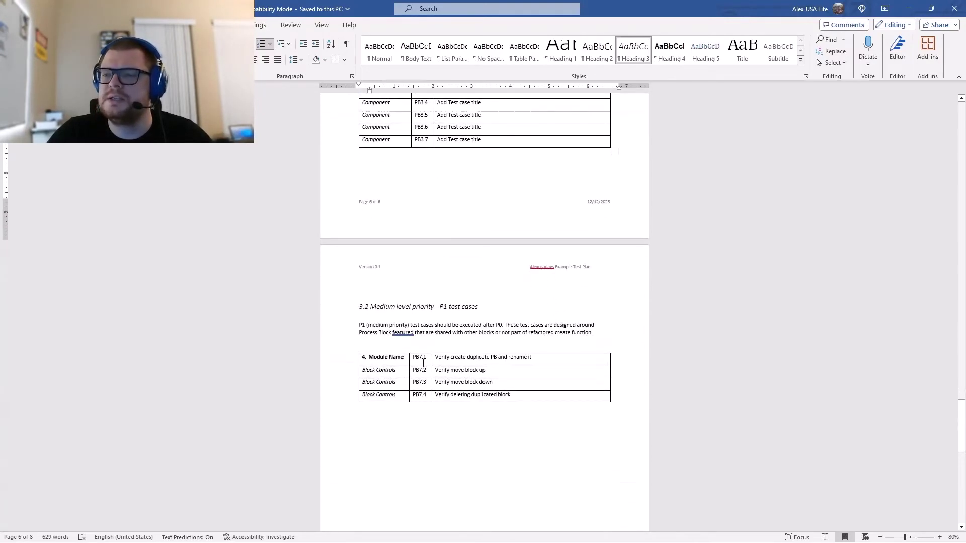
pyautogui.rightClick(401, 359)
pyautogui.click(480, 325)
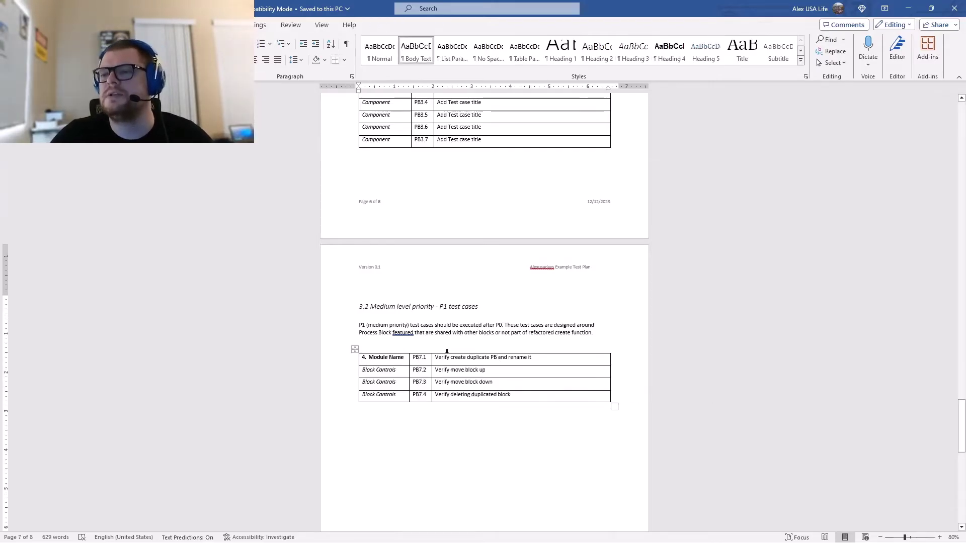
pyautogui.moveTo(444, 361); pyautogui.dragTo(530, 360)
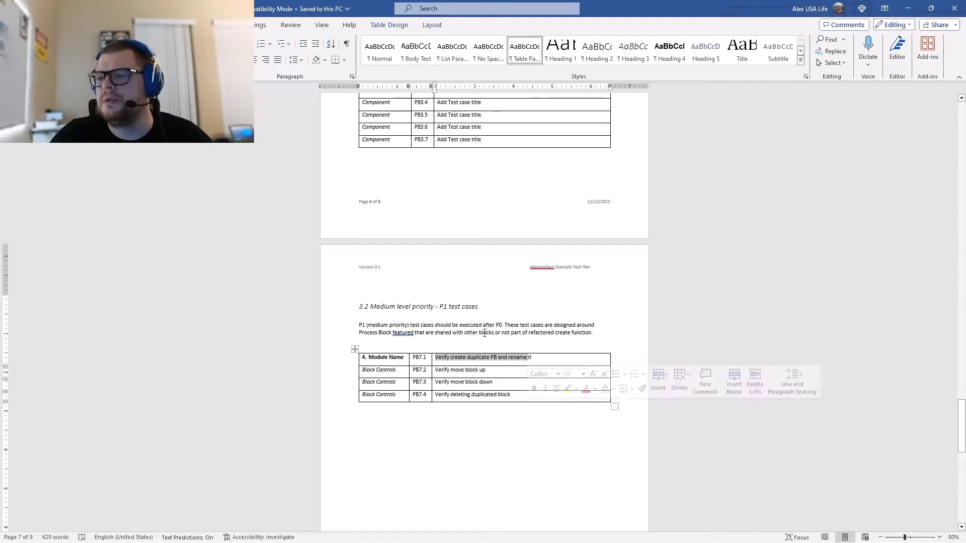
pyautogui.scroll(-1, 523, 317)
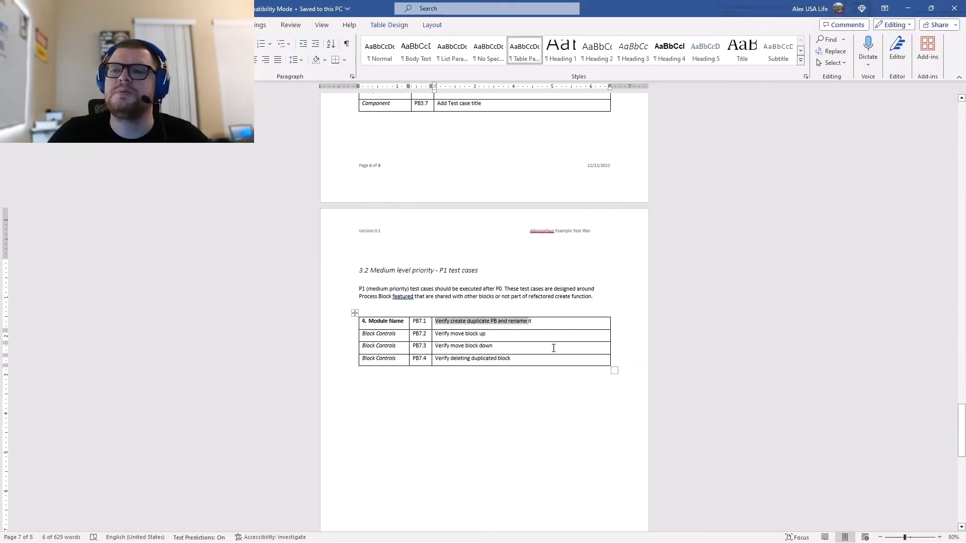
pyautogui.click(521, 359)
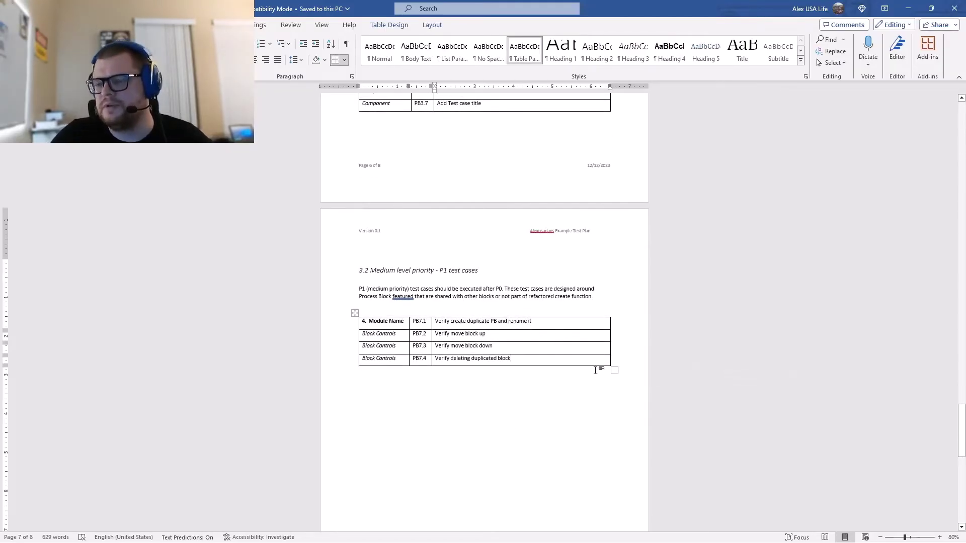
# Step: Examine the Steps and screenshots page with the visual reference and the steps for test case PB1.1
pyautogui.scroll(-2, 540, 371)
pyautogui.scroll(-3, 498, 381)
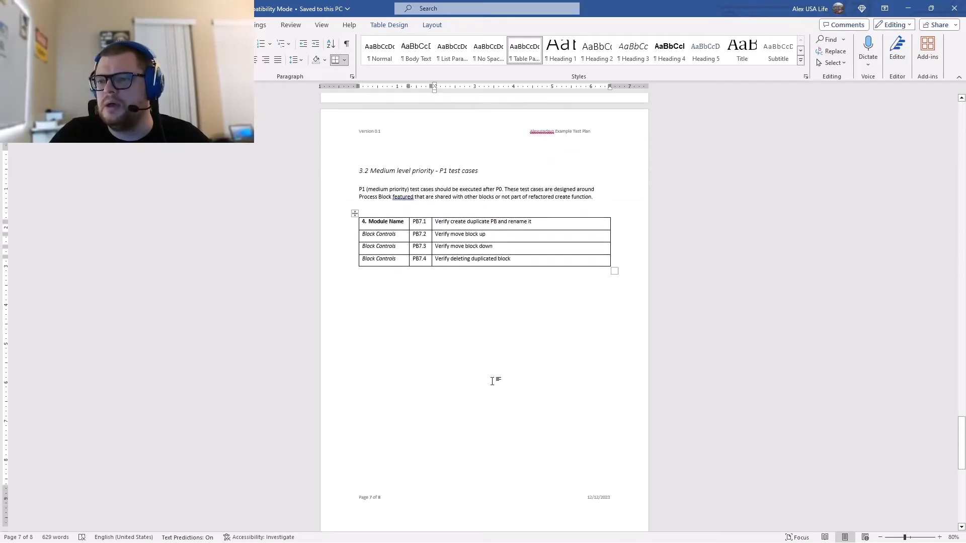
pyautogui.scroll(-6, 490, 385)
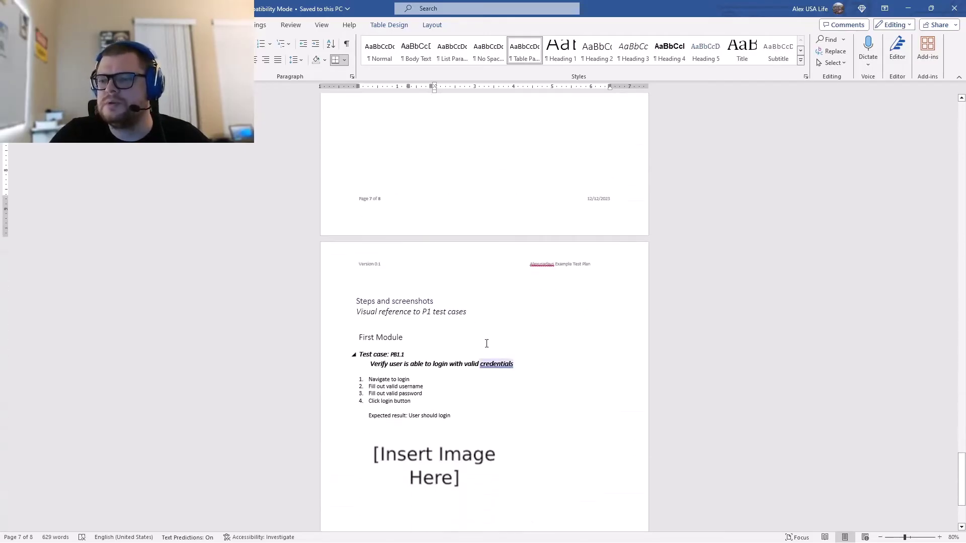
pyautogui.scroll(-2, 508, 291)
pyautogui.moveTo(492, 261); pyautogui.dragTo(379, 258)
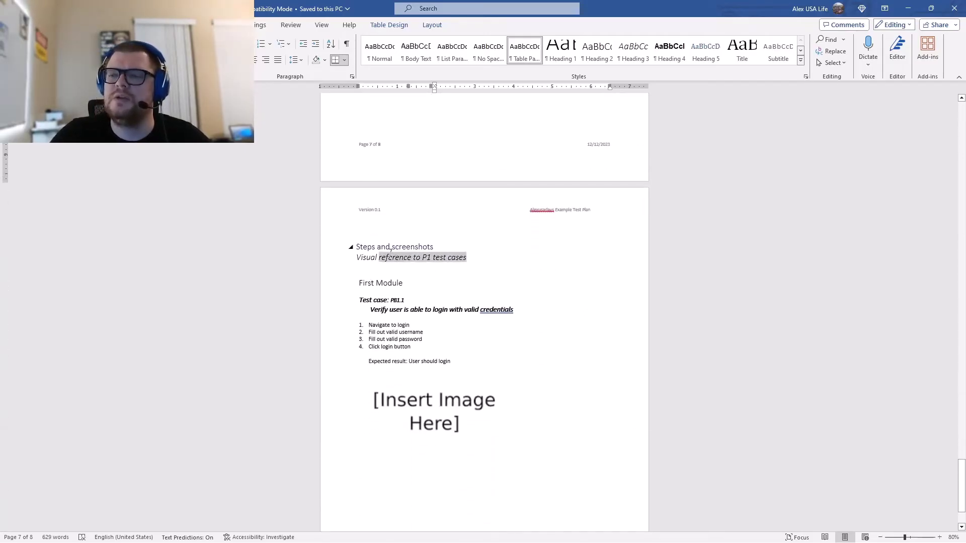
# Step: Return to the P0 test case table and check the ID and description of PB1.1 against its detailed steps
pyautogui.scroll(17, 498, 312)
pyautogui.scroll(6, 496, 318)
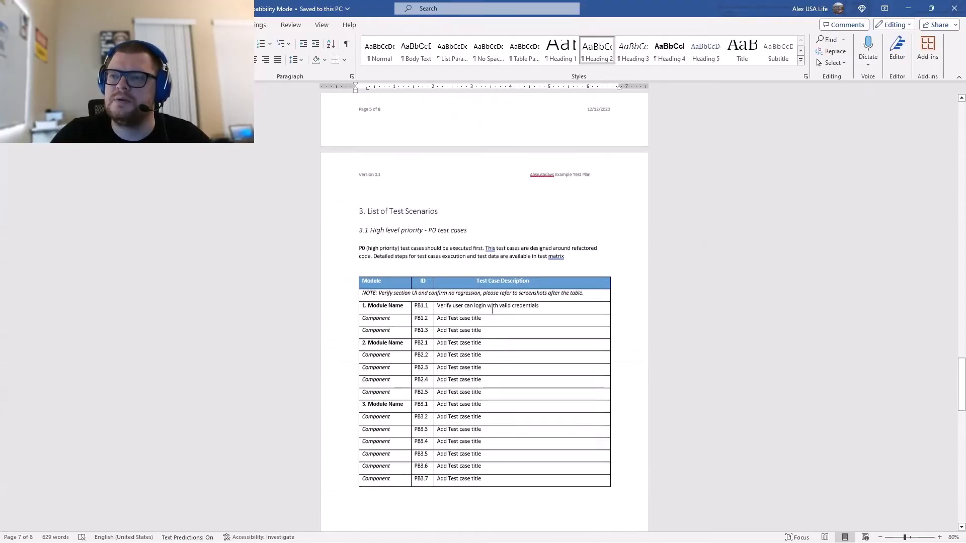
pyautogui.moveTo(437, 311); pyautogui.dragTo(539, 311)
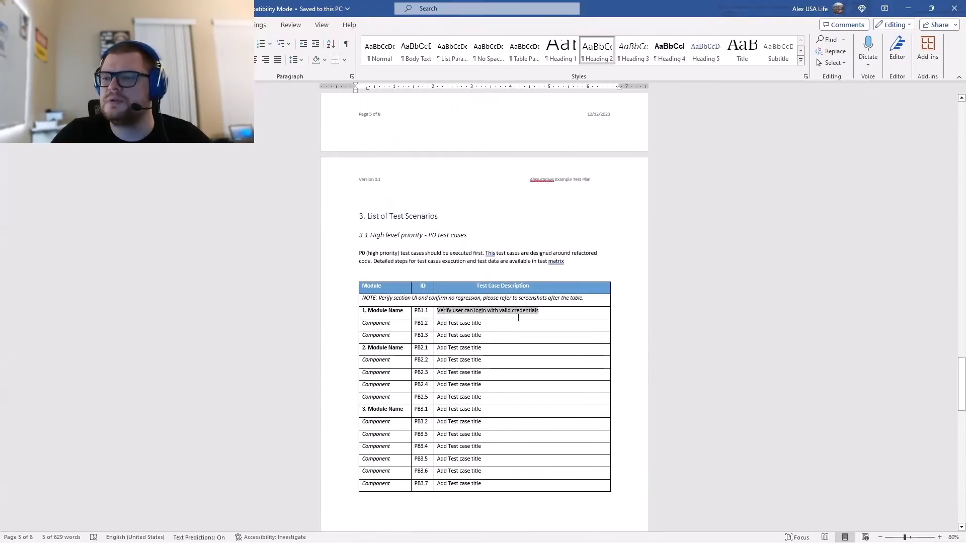
pyautogui.click(414, 310)
pyautogui.scroll(-8, 421, 388)
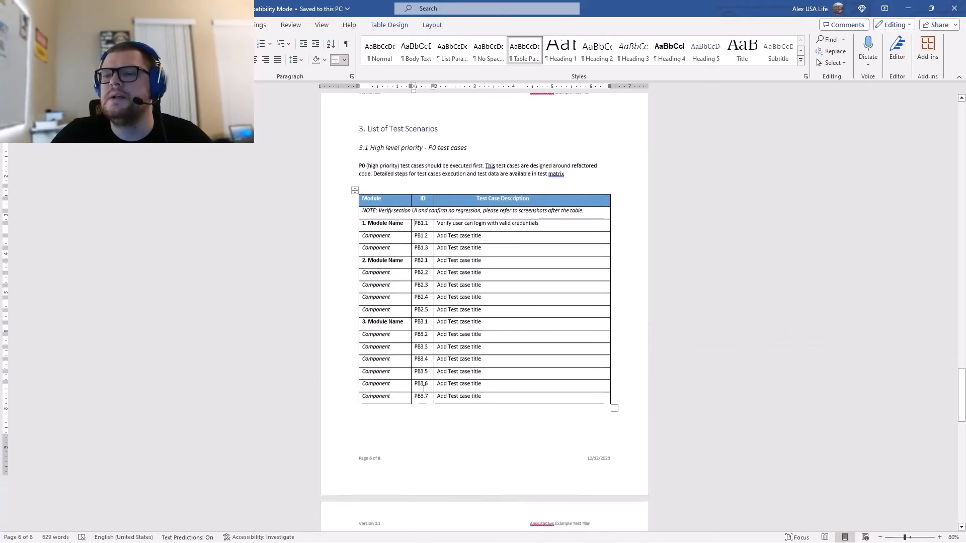
# Step: Change the first module's name in the P0 table to "Login Name" and save the document
pyautogui.scroll(2, 426, 228)
pyautogui.doubleClick(376, 147)
pyautogui.write('Login')
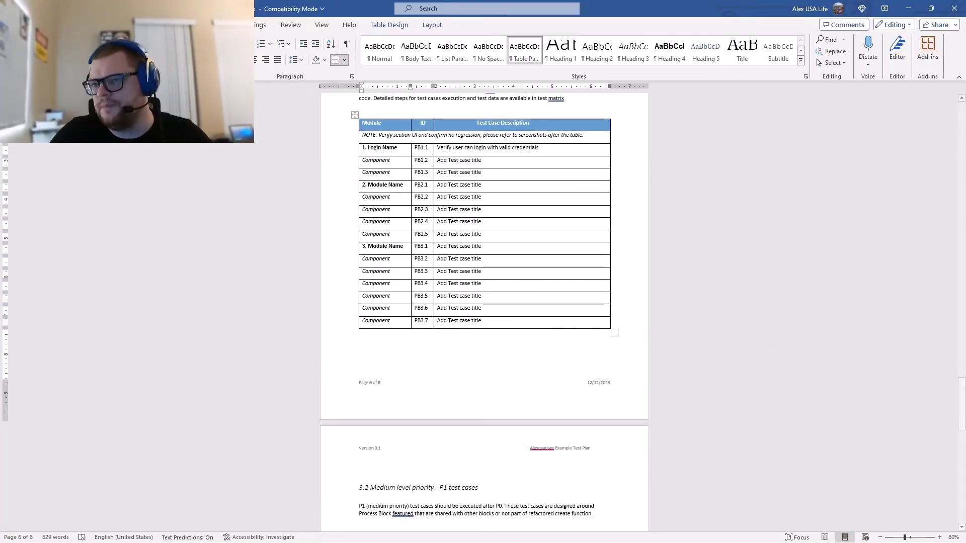
pyautogui.hotkey('ctrl', 's')
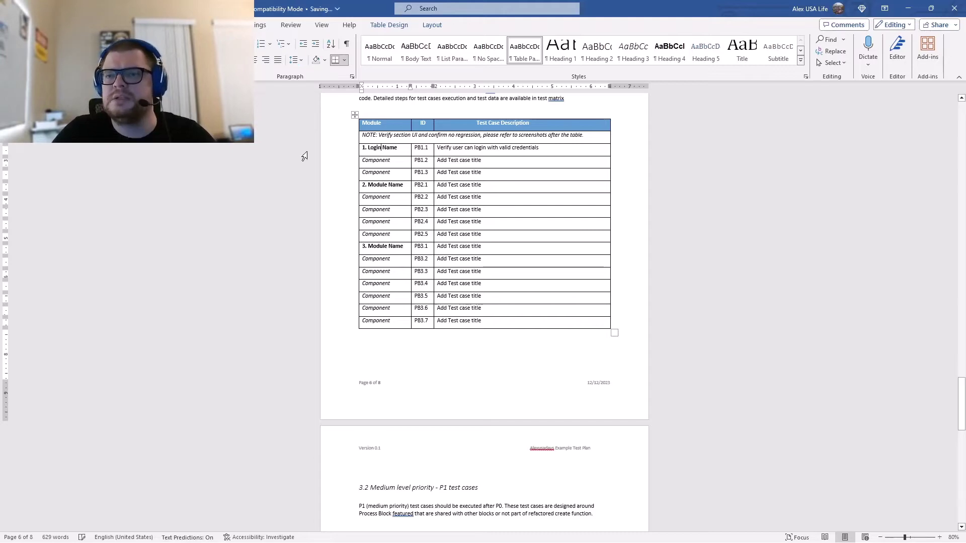
# Step: Examine the Steps and screenshots page, covering test case PB1.1's numbered steps, expected result and image placeholder
pyautogui.scroll(-10, 414, 246)
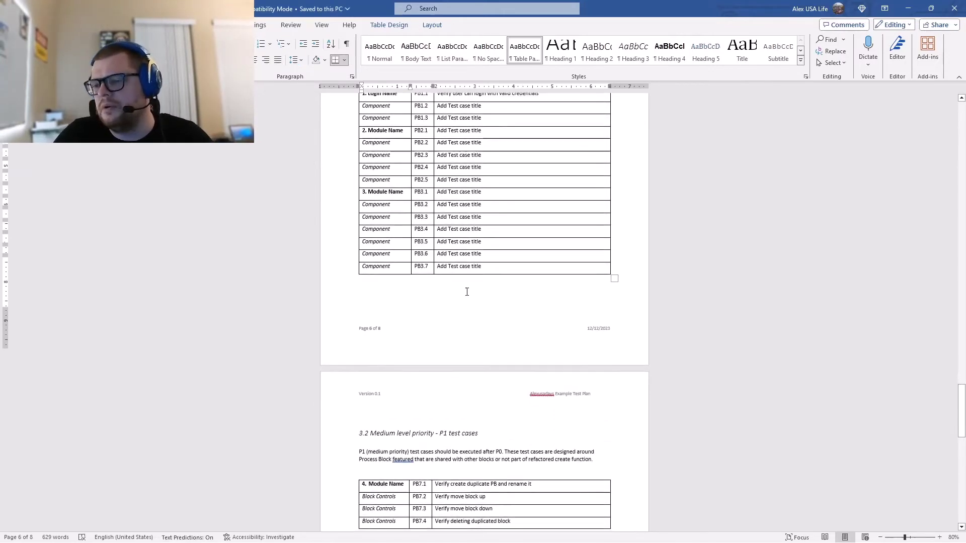
pyautogui.scroll(-12, 428, 333)
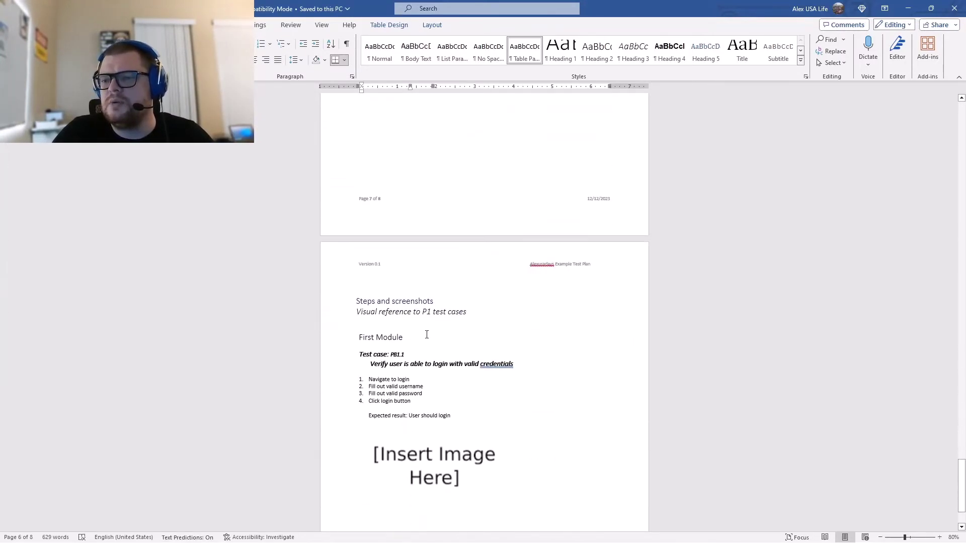
pyautogui.click(416, 329)
pyautogui.click(556, 374)
pyautogui.click(492, 346)
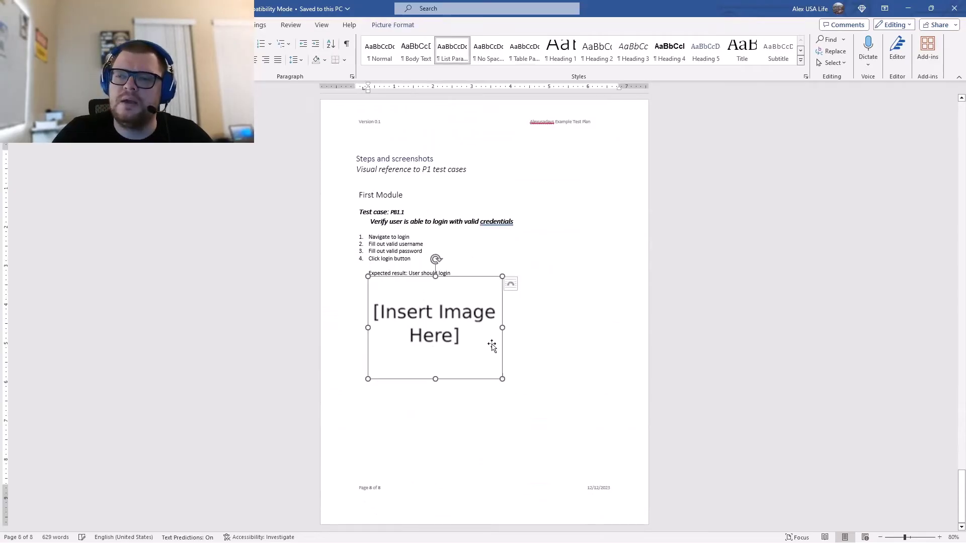
pyautogui.click(548, 341)
pyautogui.click(418, 237)
pyautogui.keyDown('shift'); pyautogui.click(372, 236); pyautogui.keyUp('shift')
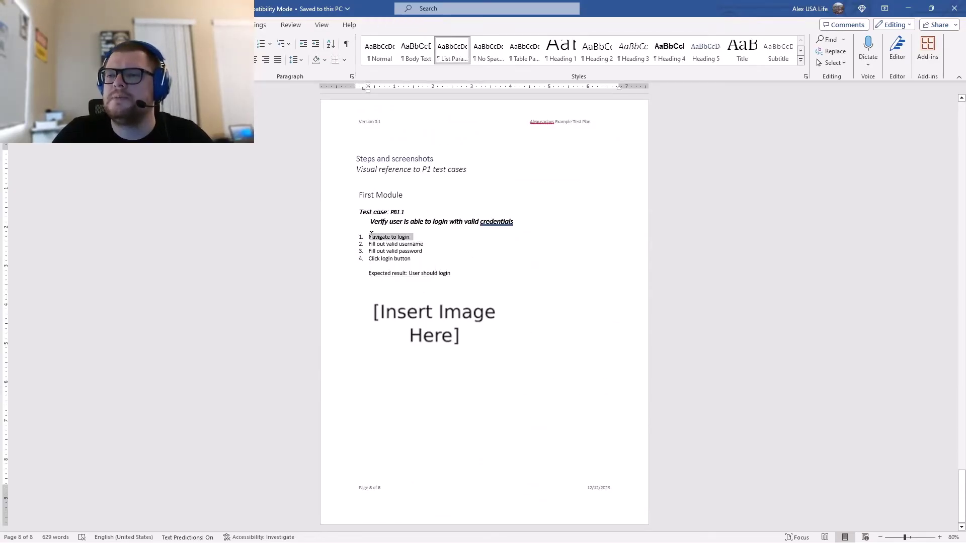
pyautogui.click(375, 244)
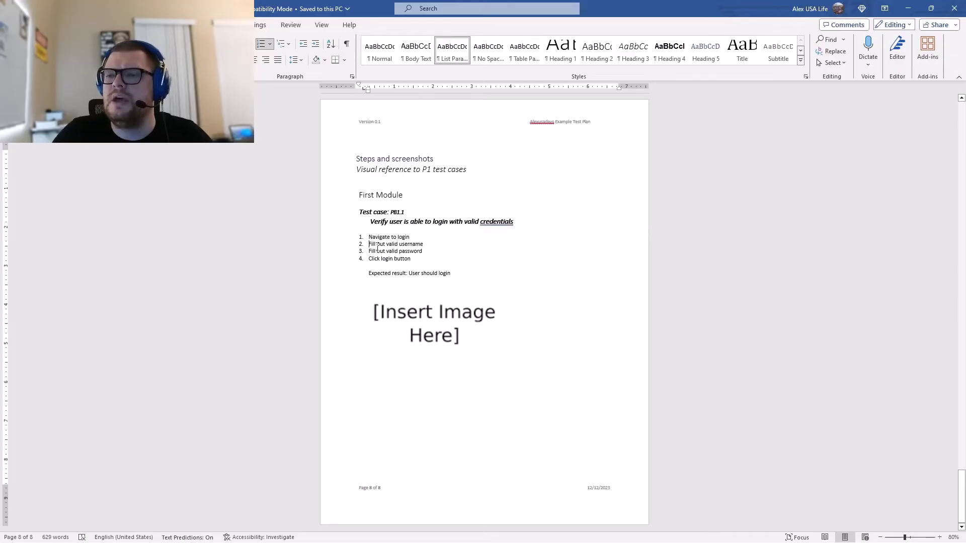
pyautogui.press('Up')
pyautogui.moveTo(433, 245); pyautogui.dragTo(372, 258)
pyautogui.click(365, 280)
pyautogui.moveTo(448, 278); pyautogui.dragTo(477, 279)
pyautogui.click(423, 288)
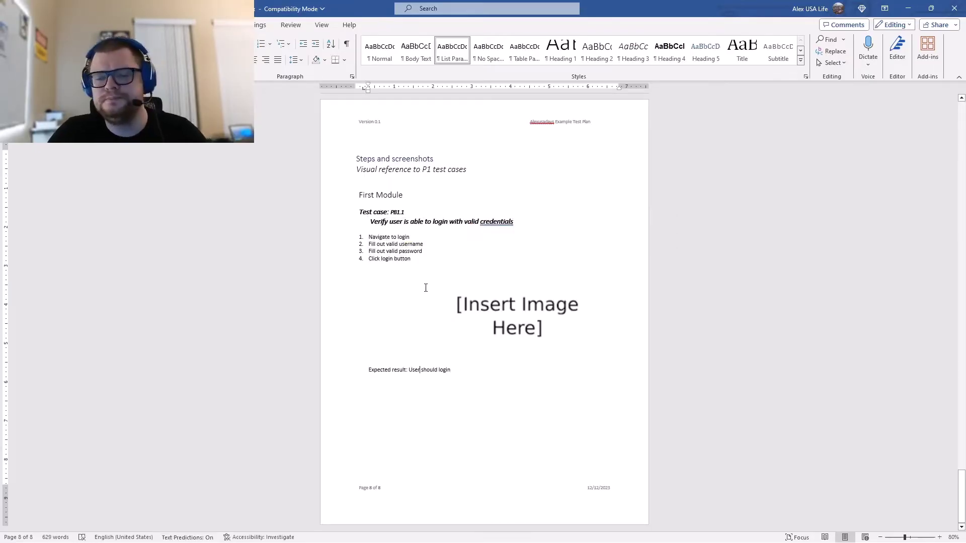
pyautogui.hotkey('ctrl', 'z')
pyautogui.click(528, 413)
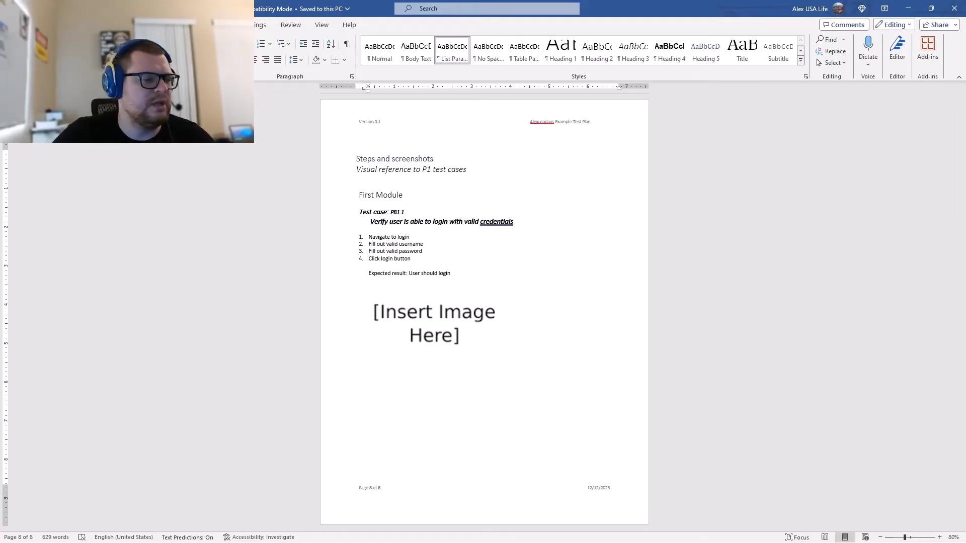
# Step: Switch to File Explorer, open Test Plan Matrix.xlsx from the testplan folder and look over its High Level sheet
pyautogui.hotkey('alt', 'Tab')
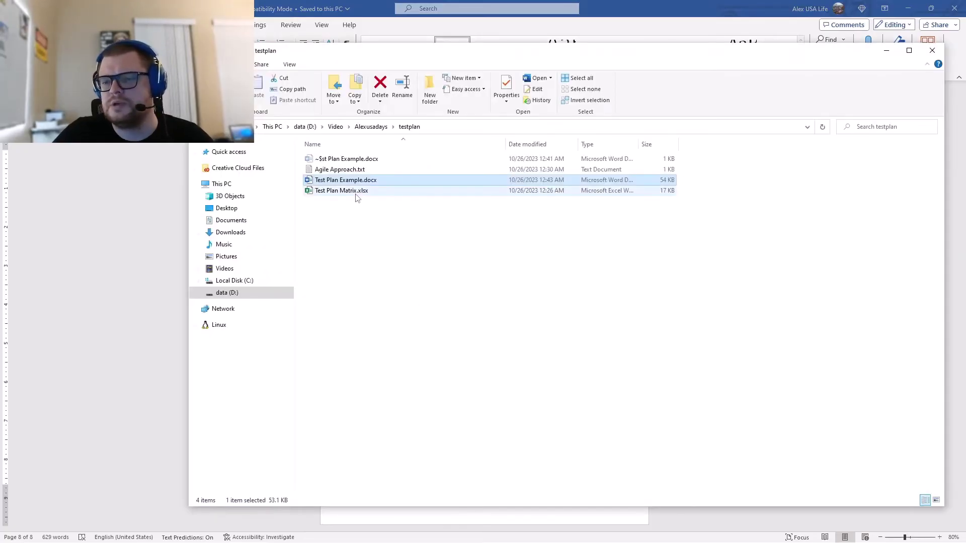
pyautogui.doubleClick(355, 193)
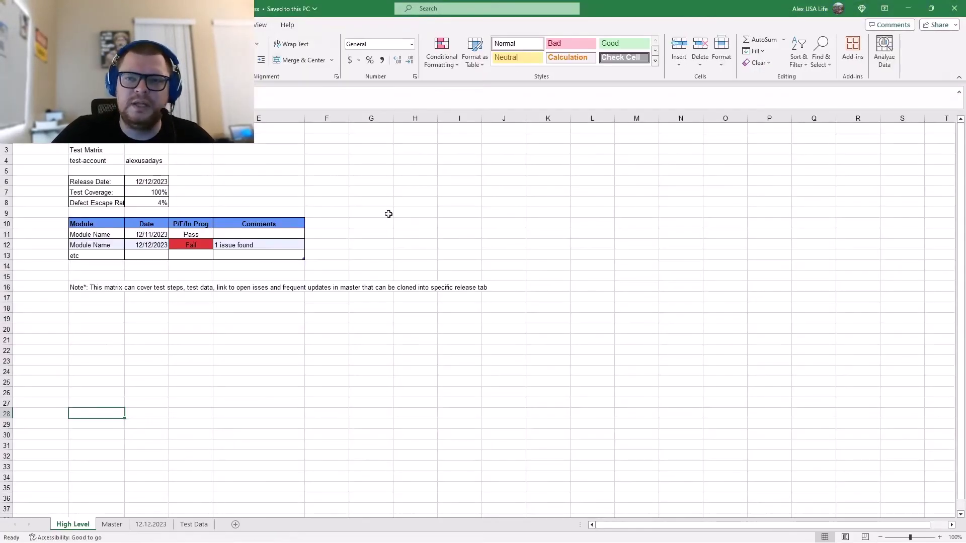
pyautogui.click(346, 337)
pyautogui.click(142, 444)
pyautogui.moveTo(45, 137); pyautogui.dragTo(498, 330)
pyautogui.click(499, 331)
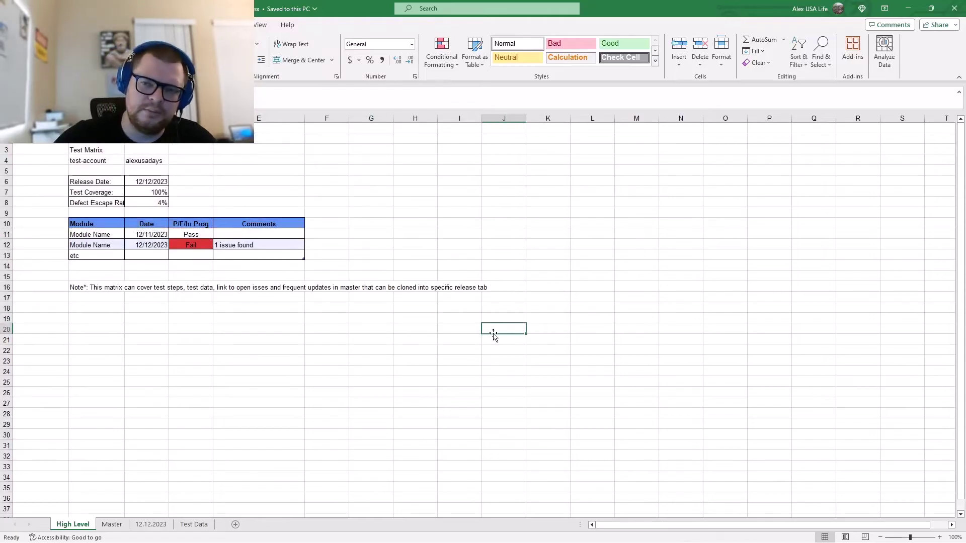
# Step: Review the module rows, dates, comments and Test Coverage entry on the High Level sheet
pyautogui.click(262, 245)
pyautogui.click(256, 348)
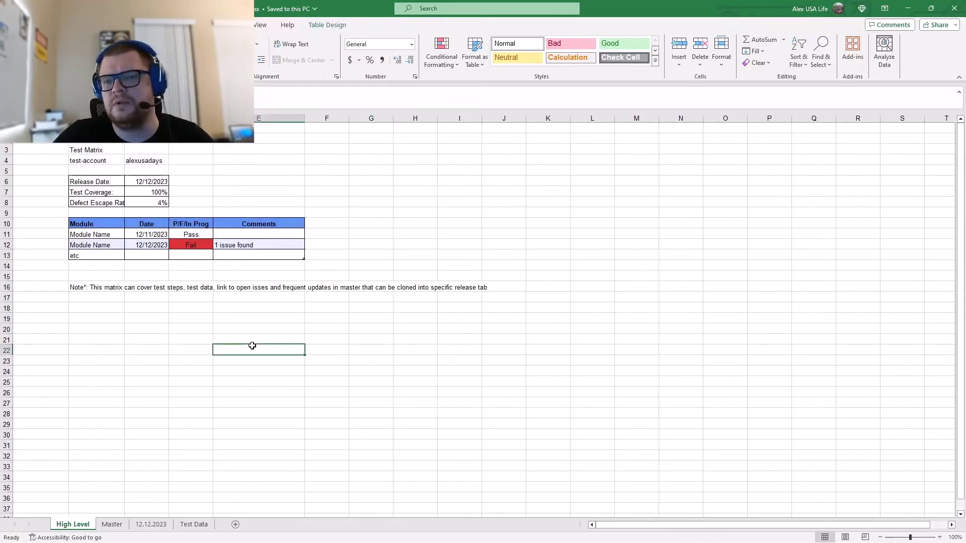
pyautogui.click(145, 237)
pyautogui.click(150, 330)
pyautogui.click(82, 245)
pyautogui.click(123, 373)
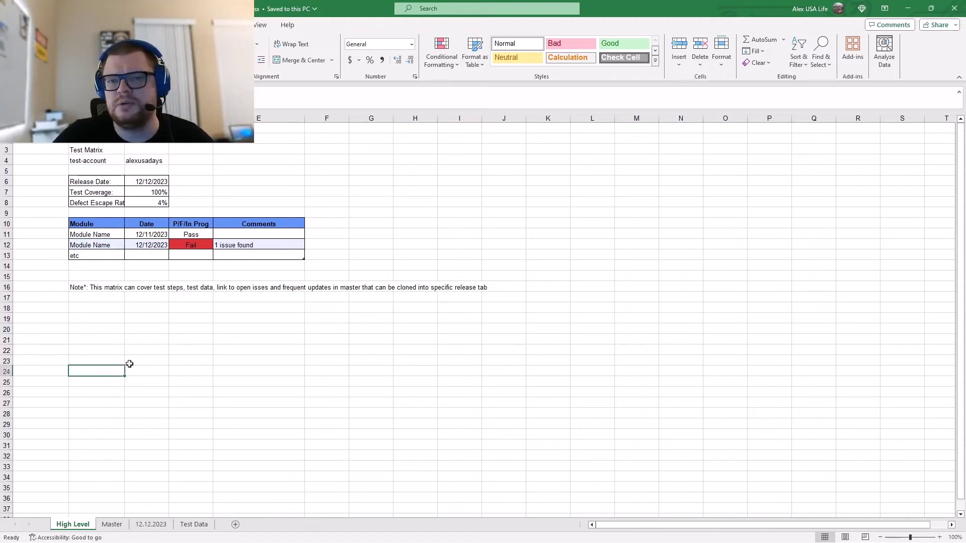
pyautogui.moveTo(89, 193); pyautogui.dragTo(154, 194)
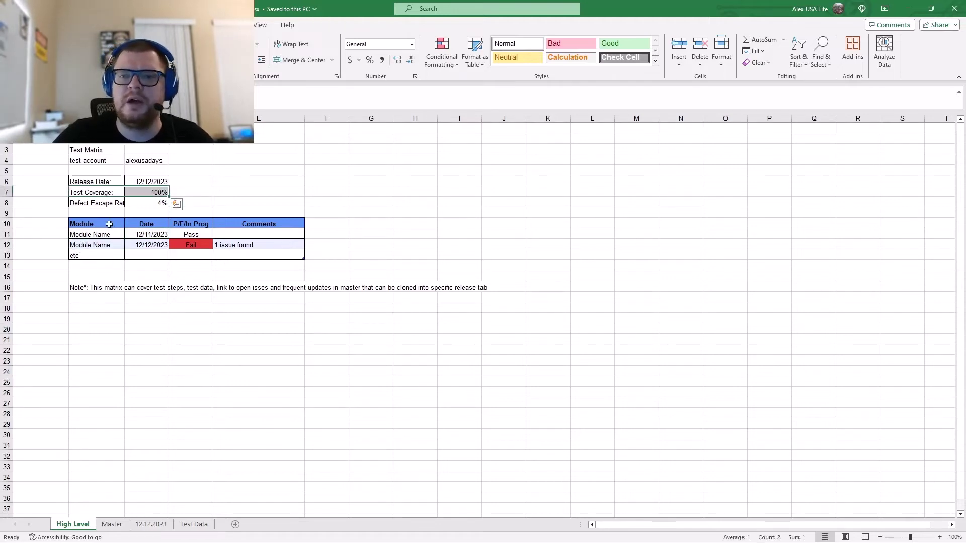
# Step: Resize column B on the High Level sheet so the "Defect Escape Rate:" label fits
pyautogui.click(113, 203)
pyautogui.doubleClick(124, 118)
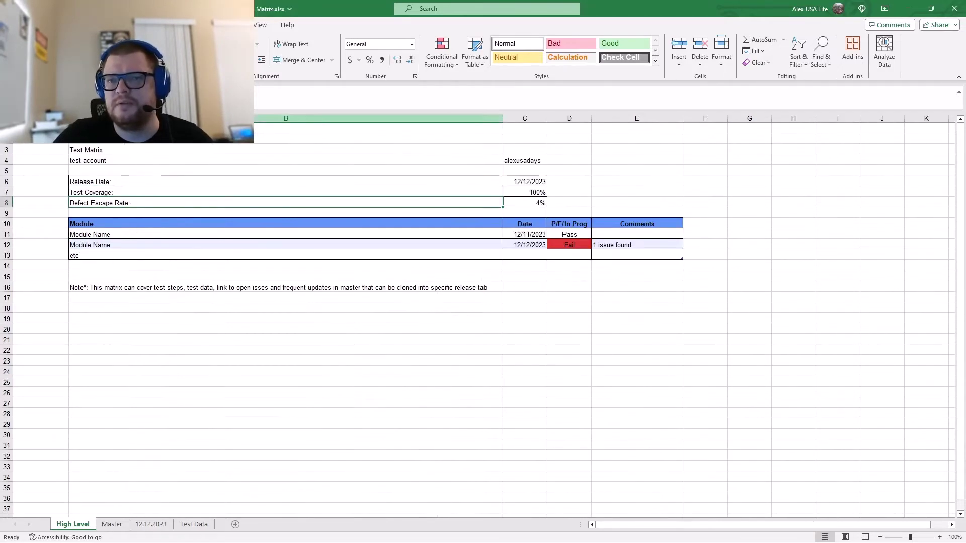
pyautogui.moveTo(504, 117); pyautogui.dragTo(143, 119)
pyautogui.click(181, 360)
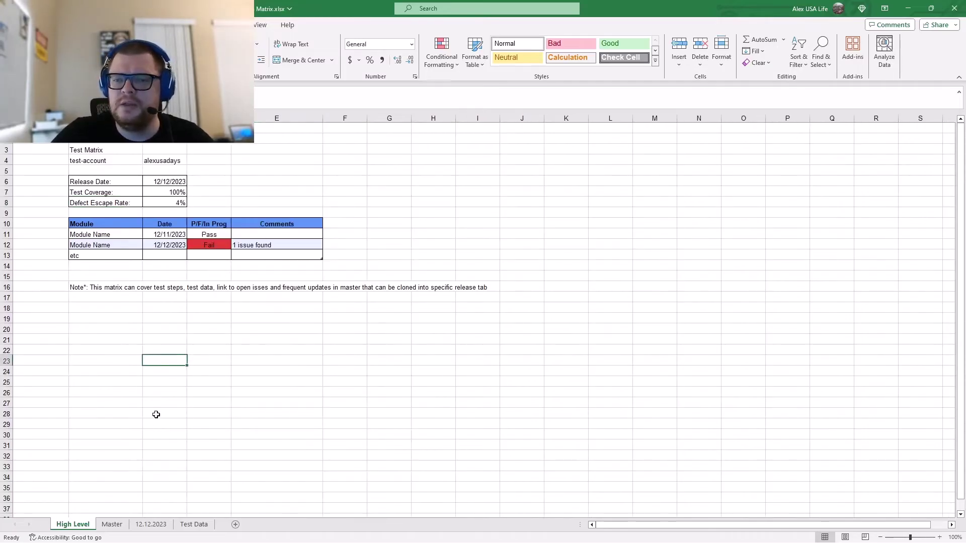
# Step: Look over the Login Screen test case row and its columns on the Master sheet
pyautogui.click(111, 524)
pyautogui.moveTo(830, 183)
pyautogui.mouseDown()
pyautogui.moveTo(298, 169)
pyautogui.moveTo(59, 183)
pyautogui.moveTo(781, 181)
pyautogui.mouseUp()
pyautogui.click(104, 238)
pyautogui.click(453, 344)
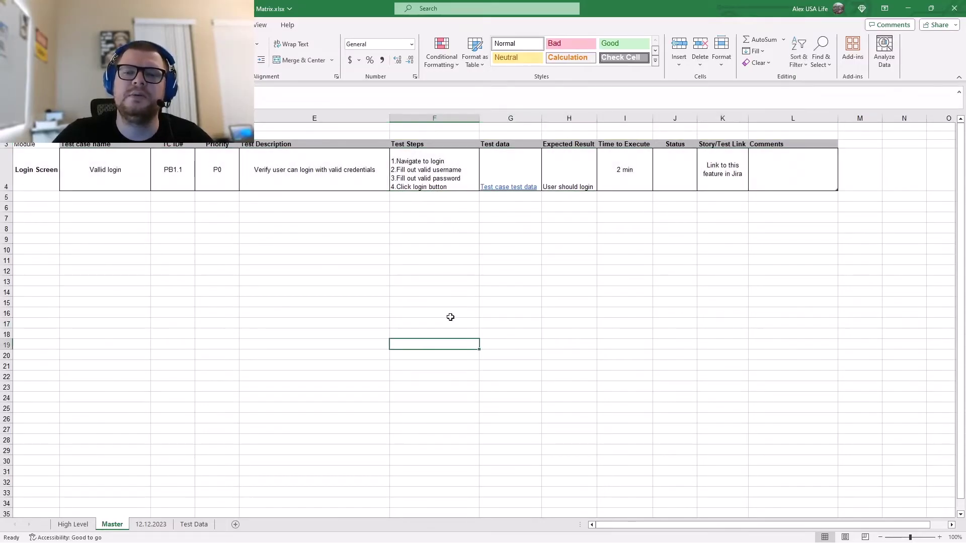
# Step: Review the login test case and its status on the 12.12.2023 release sheet, and look at the Test Data sheet
pyautogui.click(146, 526)
pyautogui.click(107, 264)
pyautogui.moveTo(40, 161); pyautogui.dragTo(269, 169)
pyautogui.click(356, 233)
pyautogui.moveTo(50, 160); pyautogui.dragTo(251, 150)
pyautogui.moveTo(347, 203); pyautogui.dragTo(387, 213)
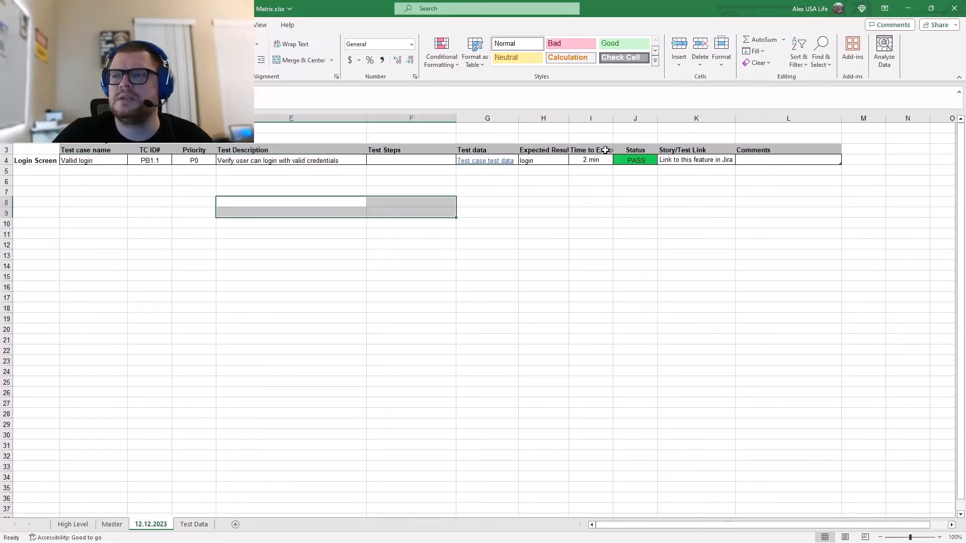
pyautogui.click(645, 168)
pyautogui.click(193, 524)
pyautogui.click(271, 383)
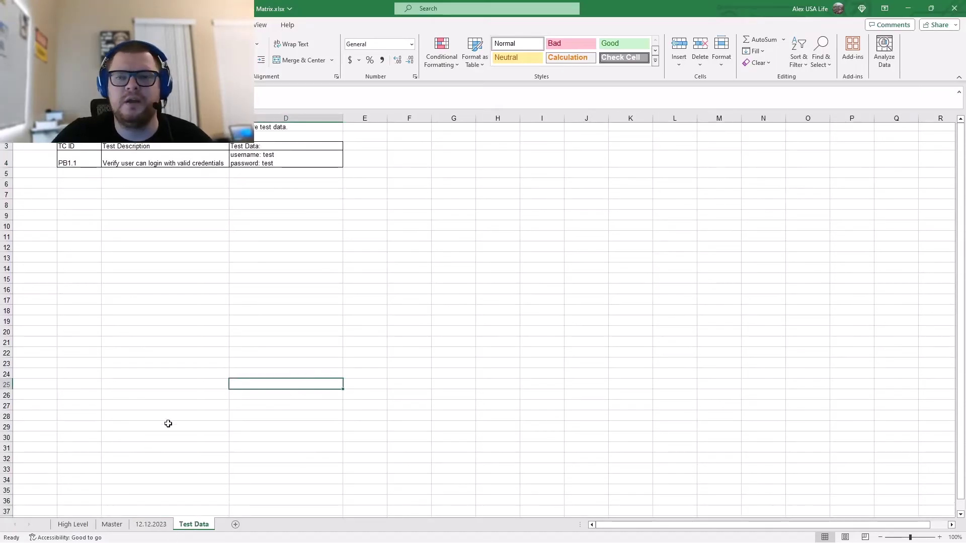
# Step: Compare the login test case's ID on the Master sheet with the test case ID in the Word test plan
pyautogui.click(112, 524)
pyautogui.click(86, 189)
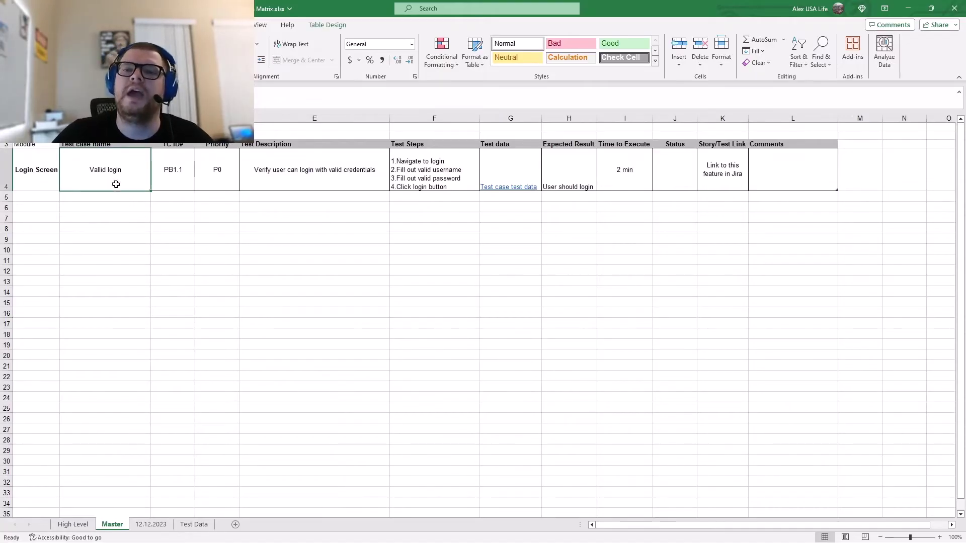
pyautogui.click(174, 177)
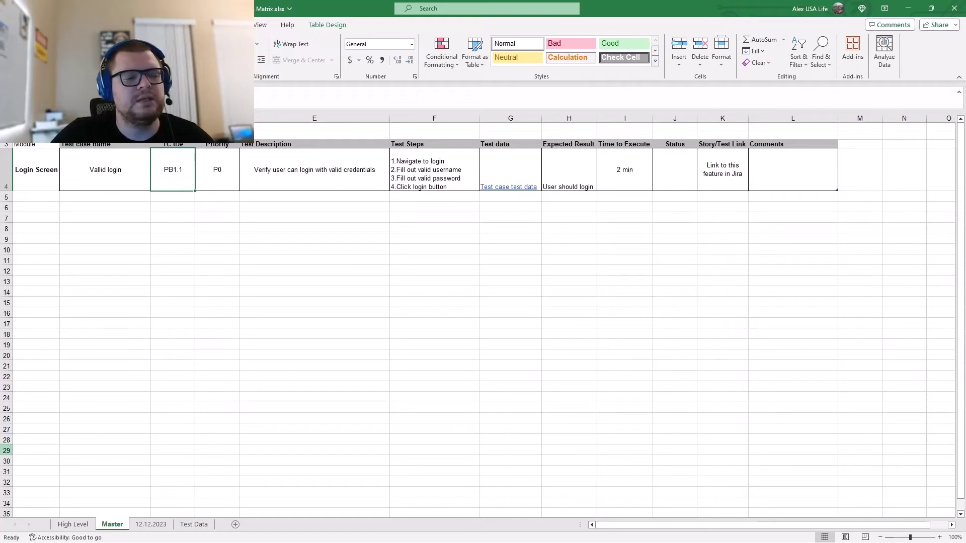
pyautogui.hotkey('alt', 'Tab')
pyautogui.click(306, 231)
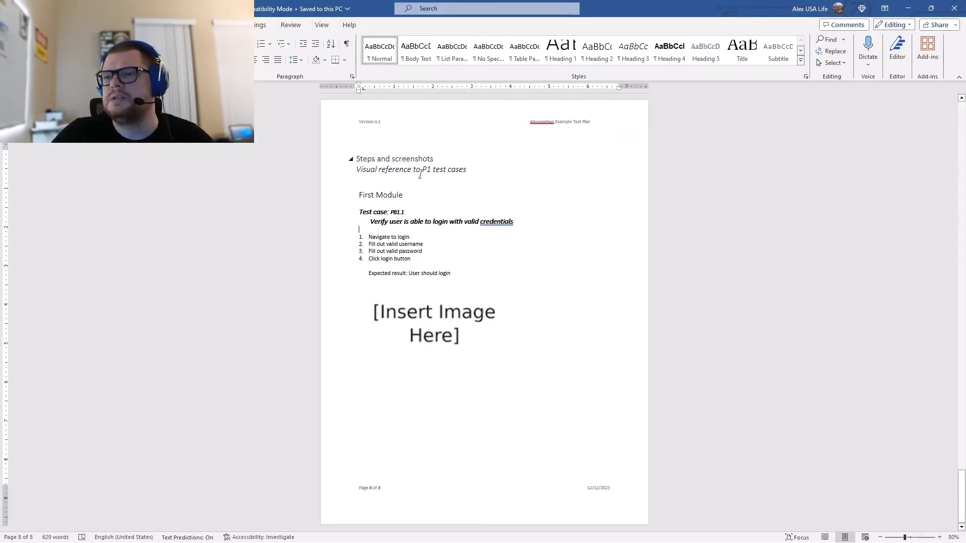
pyautogui.moveTo(415, 214); pyautogui.dragTo(388, 212)
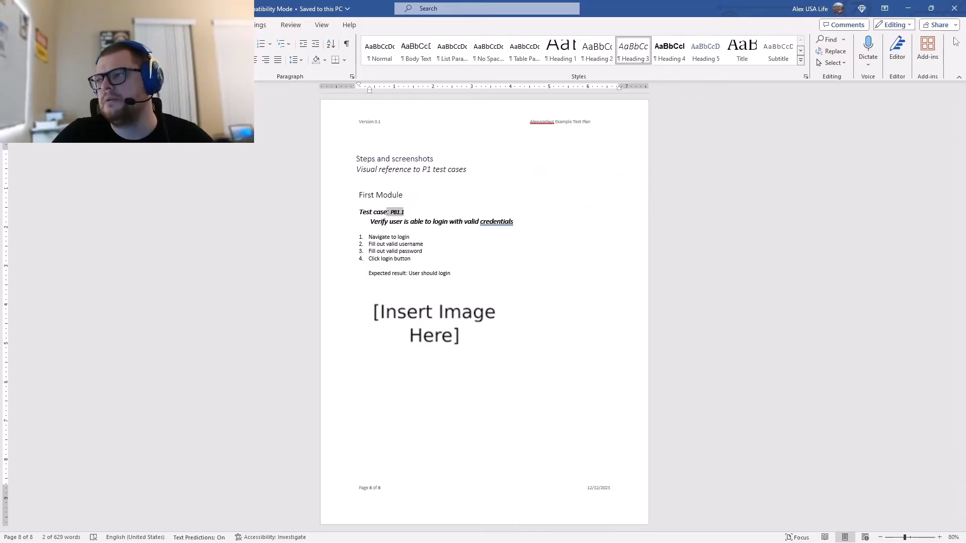
# Step: Return to the Excel Master sheet and examine the login test case's name, TC ID and priority
pyautogui.hotkey('alt', 'Tab')
pyautogui.click(101, 179)
pyautogui.click(182, 284)
pyautogui.doubleClick(111, 175)
pyautogui.click(123, 248)
pyautogui.click(171, 173)
pyautogui.click(210, 260)
pyautogui.click(213, 180)
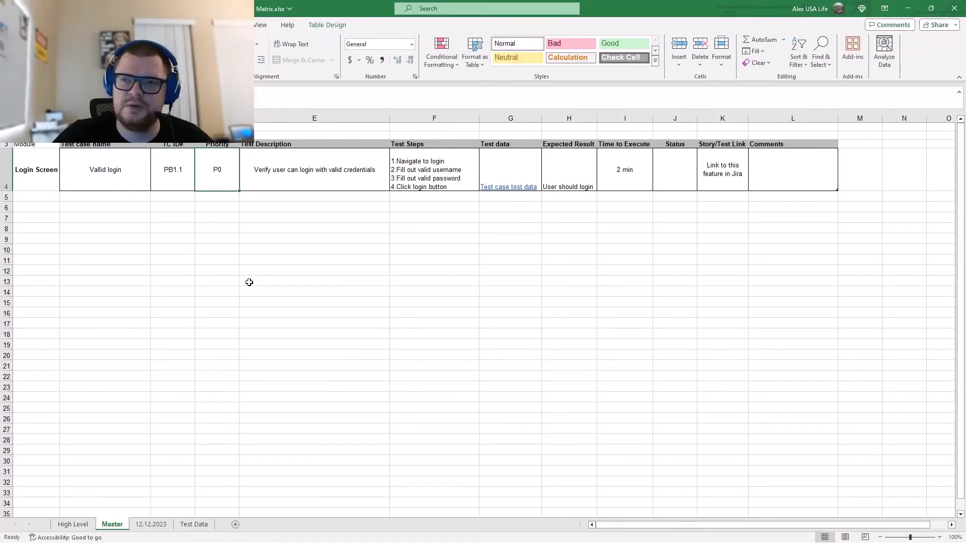
# Step: Examine the Test Description of the login test case on the Master sheet
pyautogui.click(297, 242)
pyautogui.click(256, 171)
pyautogui.doubleClick(270, 171)
pyautogui.moveTo(258, 171); pyautogui.dragTo(380, 171)
pyautogui.click(346, 241)
pyautogui.click(349, 174)
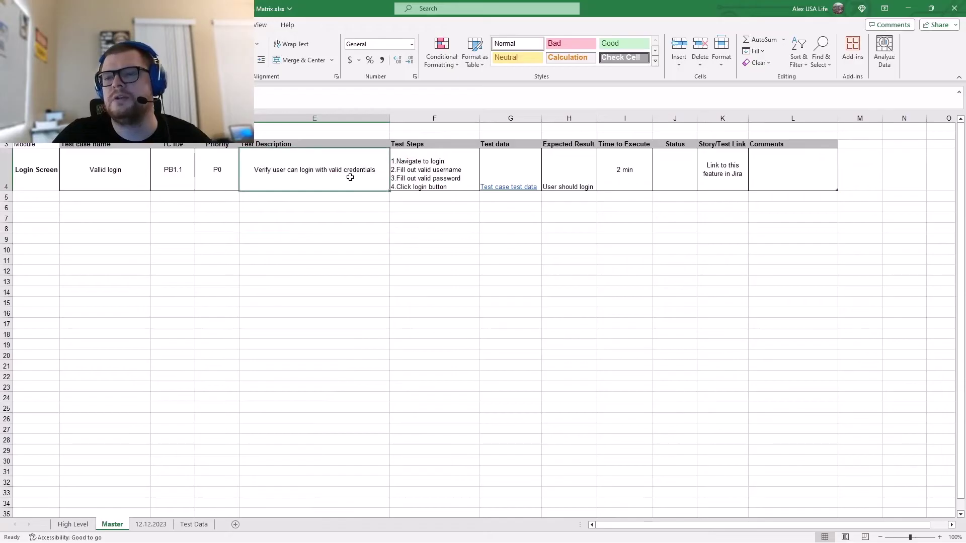
# Step: Widen the Test Steps column on the Master sheet and inspect the login test case's numbered steps
pyautogui.doubleClick(425, 171)
pyautogui.click(473, 240)
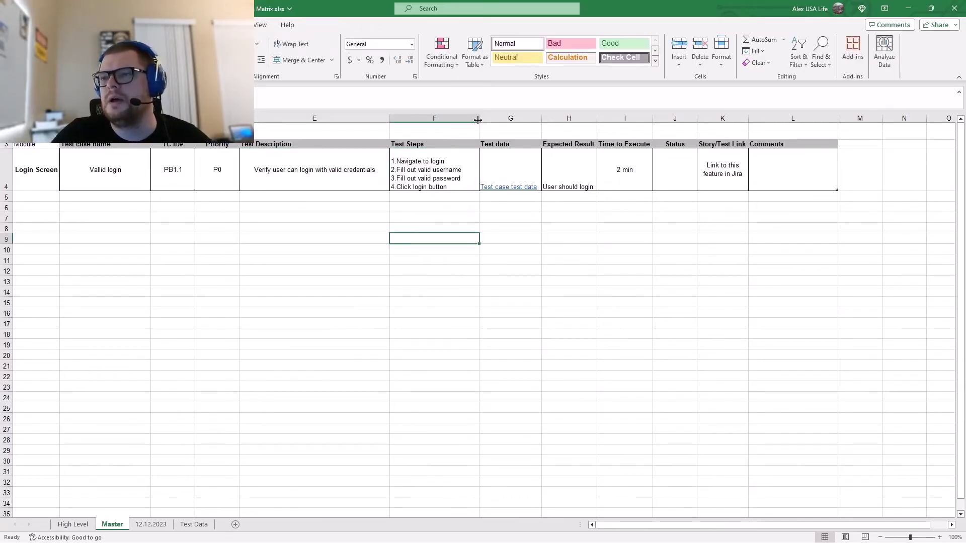
pyautogui.moveTo(478, 120); pyautogui.dragTo(496, 120)
pyautogui.click(458, 173)
pyautogui.doubleClick(436, 170)
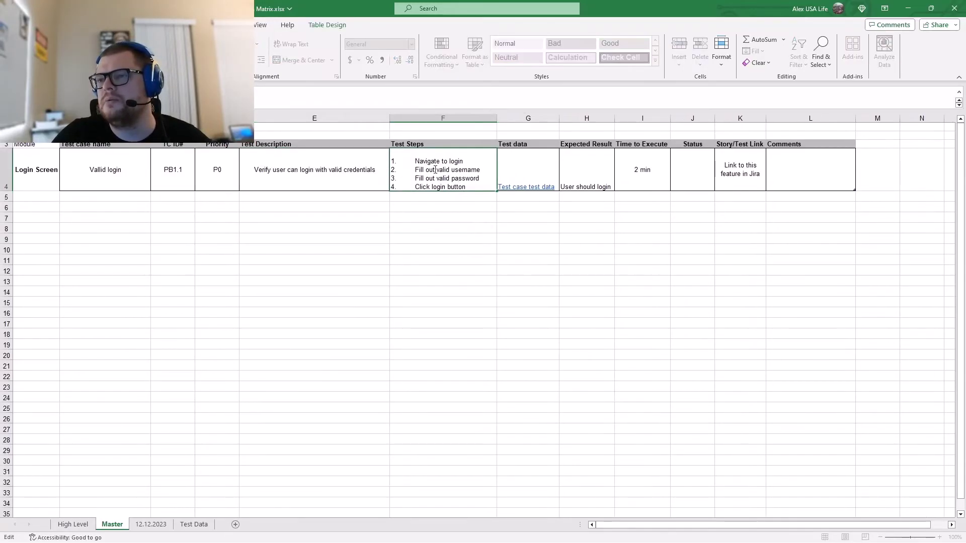
# Step: Follow the "Test case test data" link and examine the description and login test data for PB1.1
pyautogui.click(518, 172)
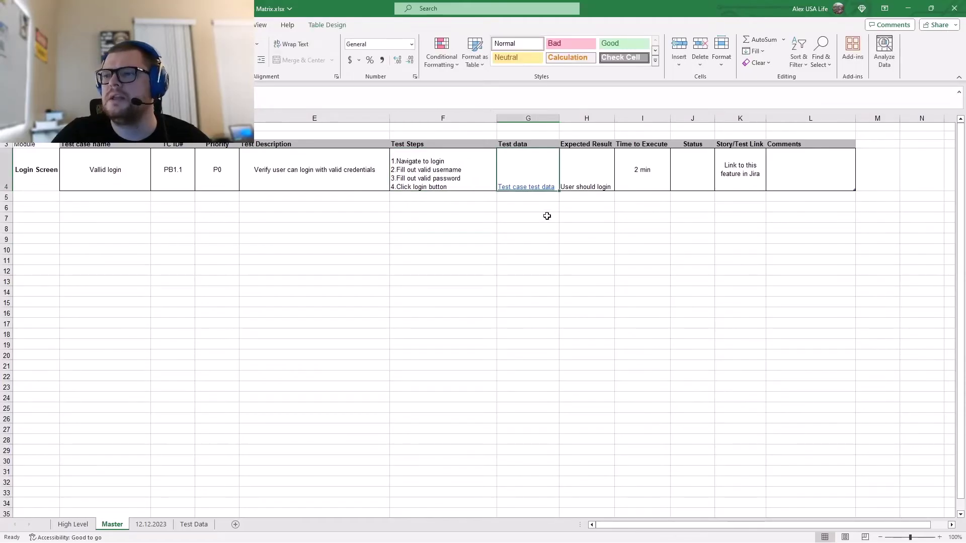
pyautogui.click(528, 191)
pyautogui.click(249, 255)
pyautogui.moveTo(104, 173); pyautogui.dragTo(281, 174)
pyautogui.click(267, 204)
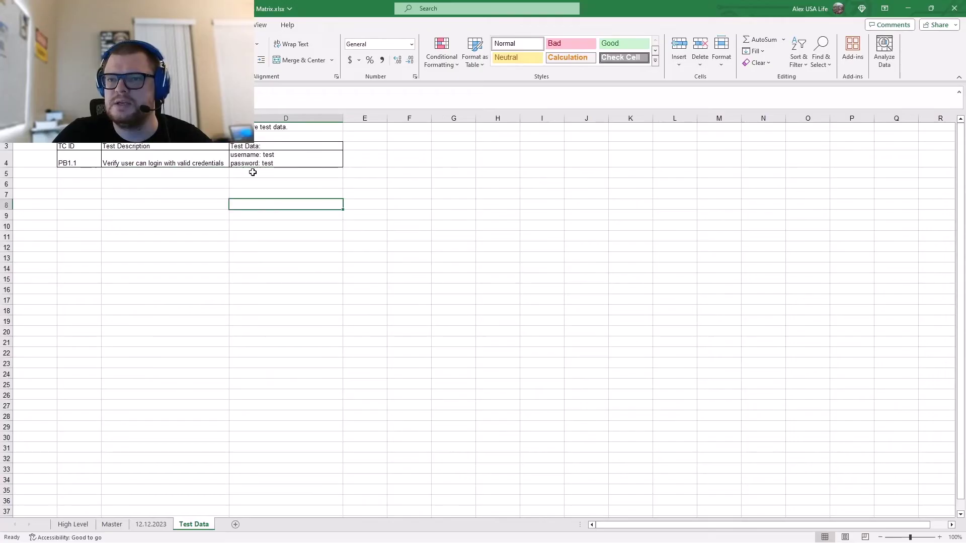
pyautogui.moveTo(81, 159); pyautogui.dragTo(262, 160)
pyautogui.click(273, 201)
pyautogui.click(276, 157)
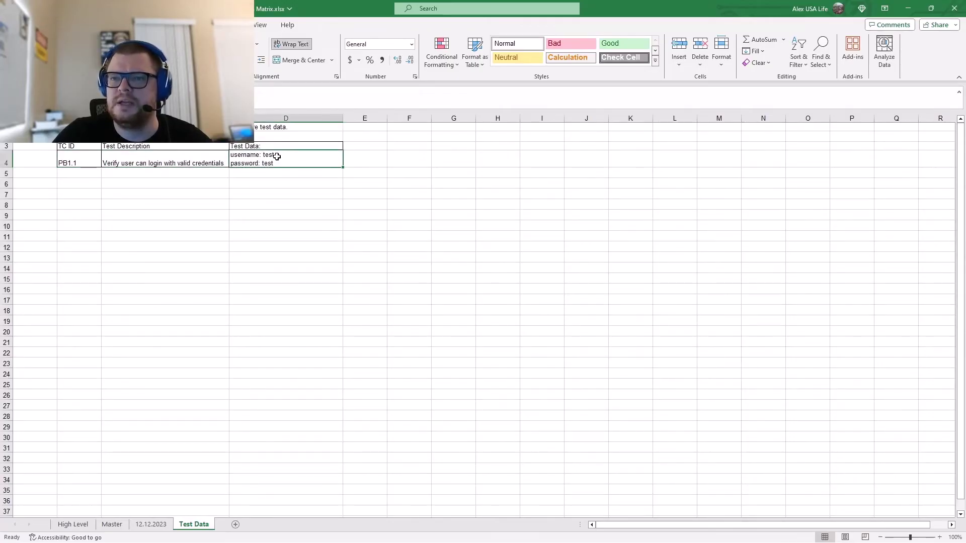
pyautogui.doubleClick(277, 157)
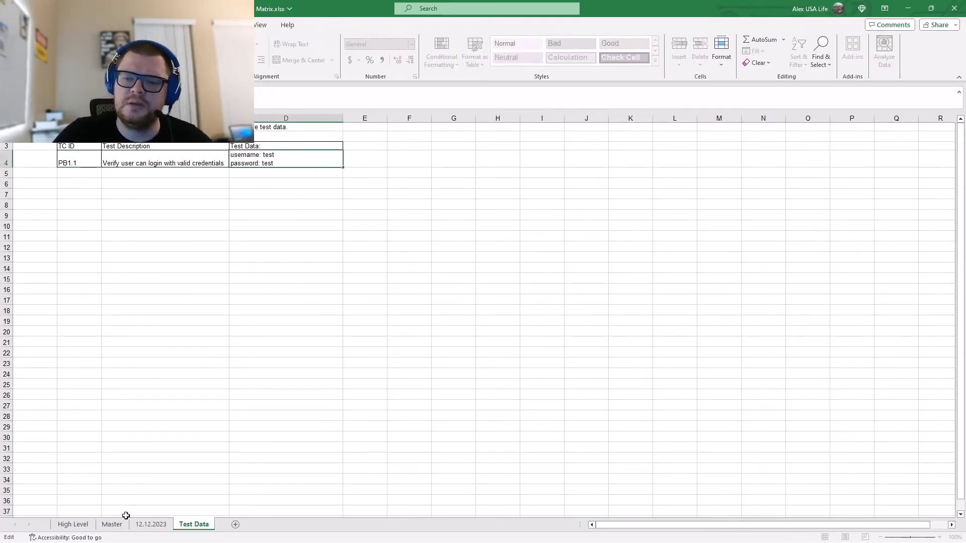
# Step: Return to the Master sheet and review the login test case's Expected Result, Time to Execute and Status fields
pyautogui.click(112, 525)
pyautogui.click(608, 301)
pyautogui.click(596, 186)
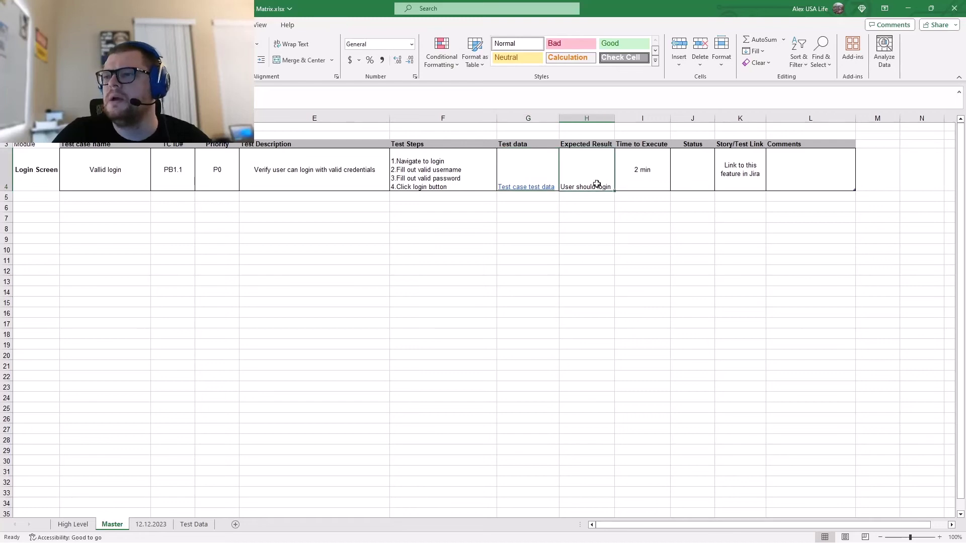
pyautogui.click(651, 186)
pyautogui.doubleClick(702, 186)
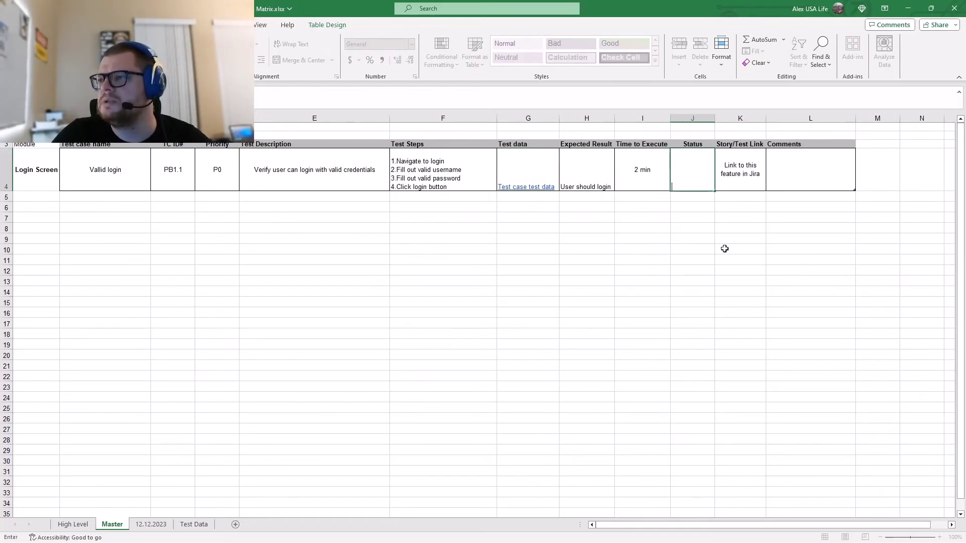
pyautogui.click(745, 311)
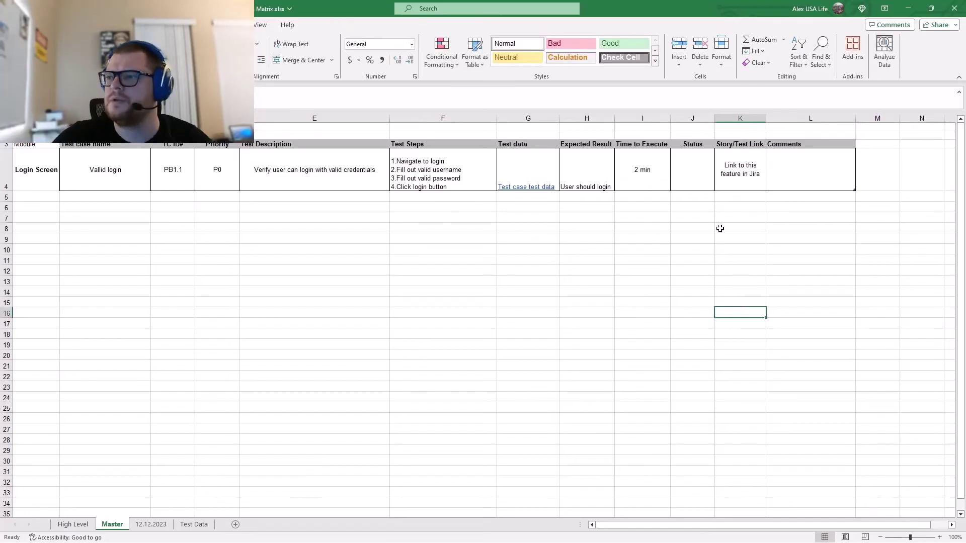
# Step: Examine the Story/Test Link and Comments fields of the login test case on the Master sheet
pyautogui.click(739, 163)
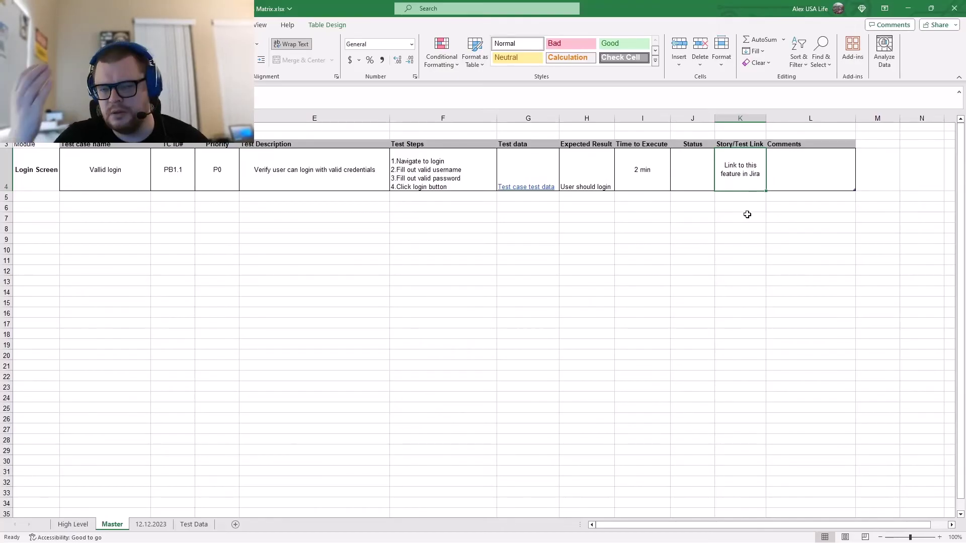
pyautogui.doubleClick(749, 171)
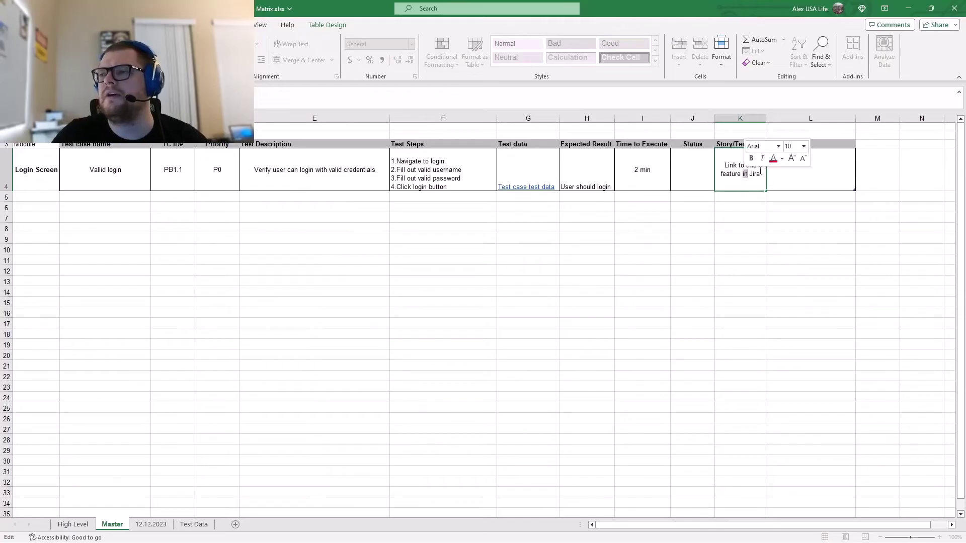
pyautogui.click(820, 181)
pyautogui.click(811, 312)
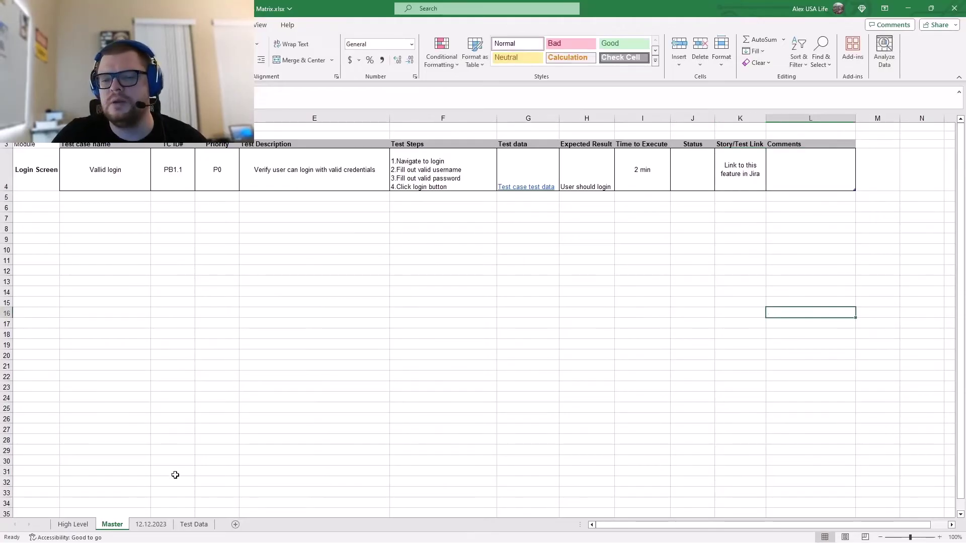
# Step: Go to the 12.12.2023 sheet and review the login test case row, its Status field and the rows below it
pyautogui.click(151, 525)
pyautogui.moveTo(80, 151); pyautogui.dragTo(428, 181)
pyautogui.click(642, 159)
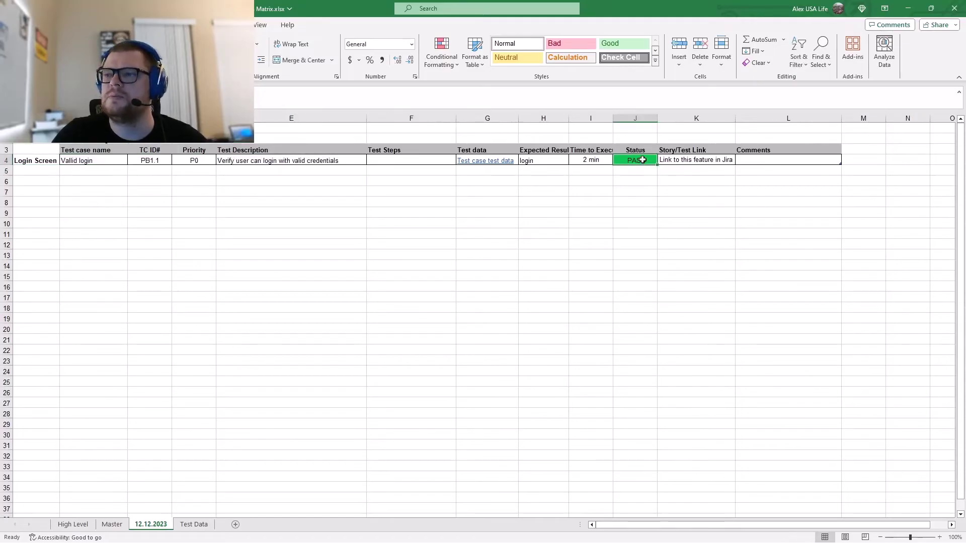
pyautogui.moveTo(92, 171); pyautogui.dragTo(782, 380)
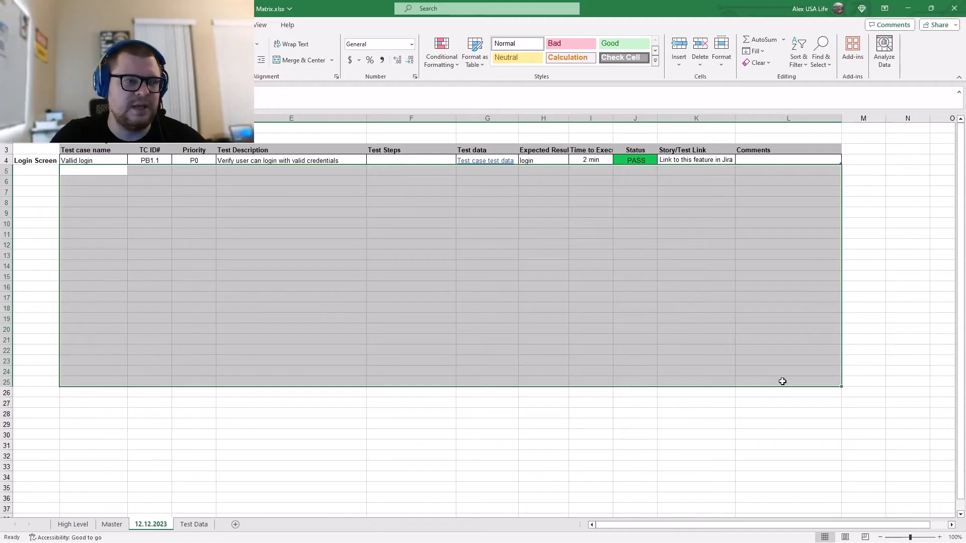
pyautogui.click(97, 250)
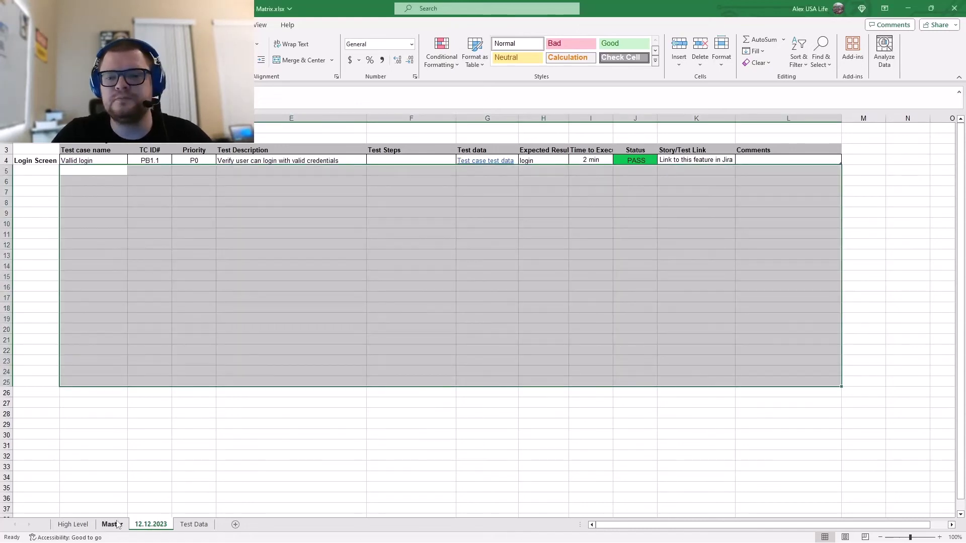
# Step: Return to the High Level sheet and review its release summary, module table and note
pyautogui.click(113, 525)
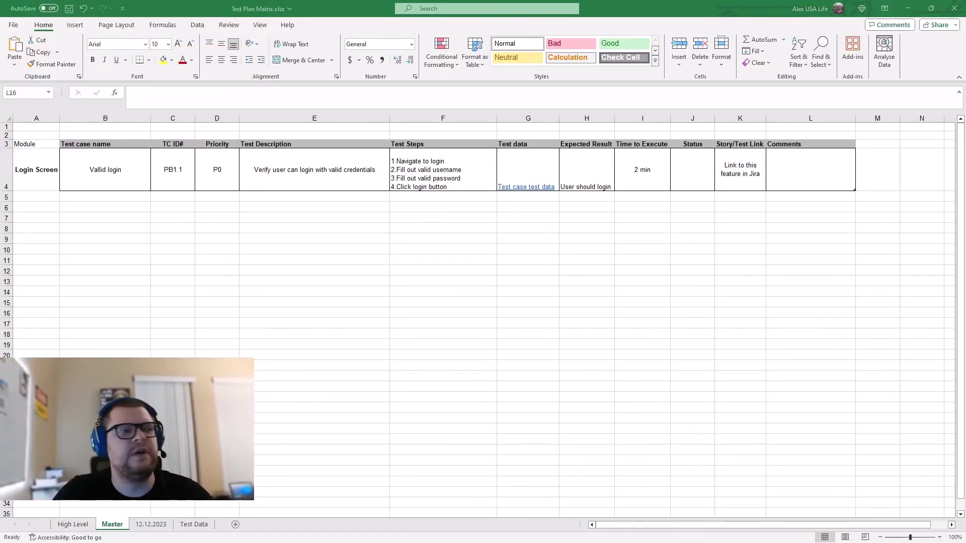
pyautogui.click(349, 278)
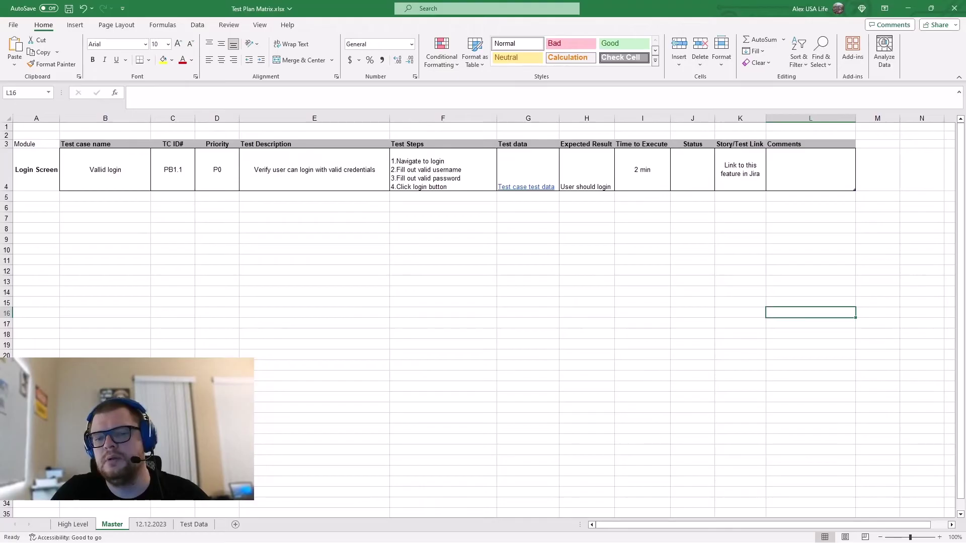
pyautogui.click(73, 525)
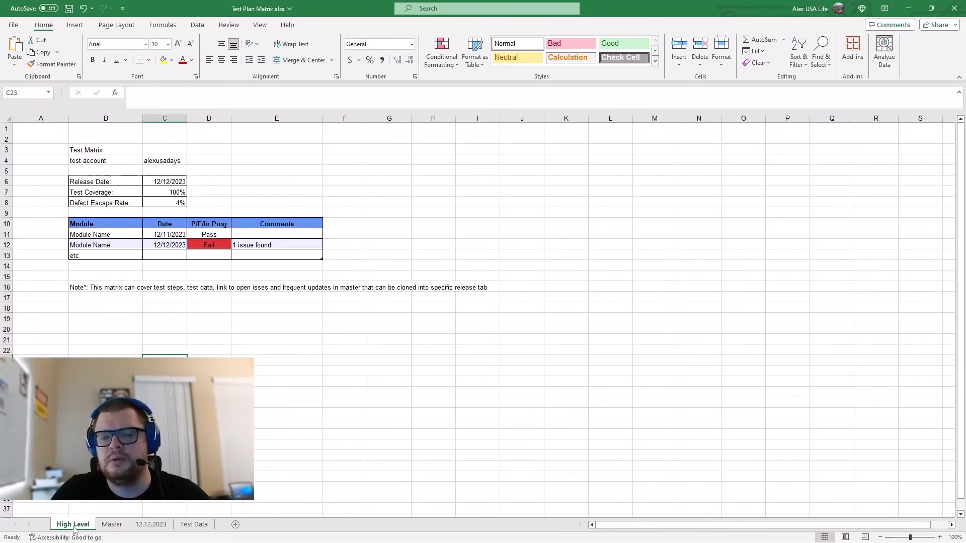
pyautogui.moveTo(61, 146); pyautogui.dragTo(491, 312)
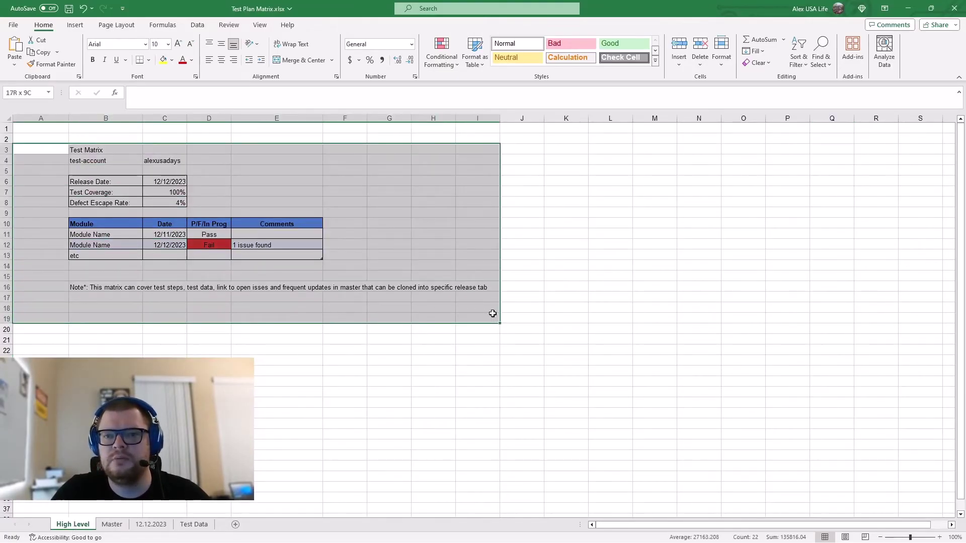
pyautogui.click(391, 351)
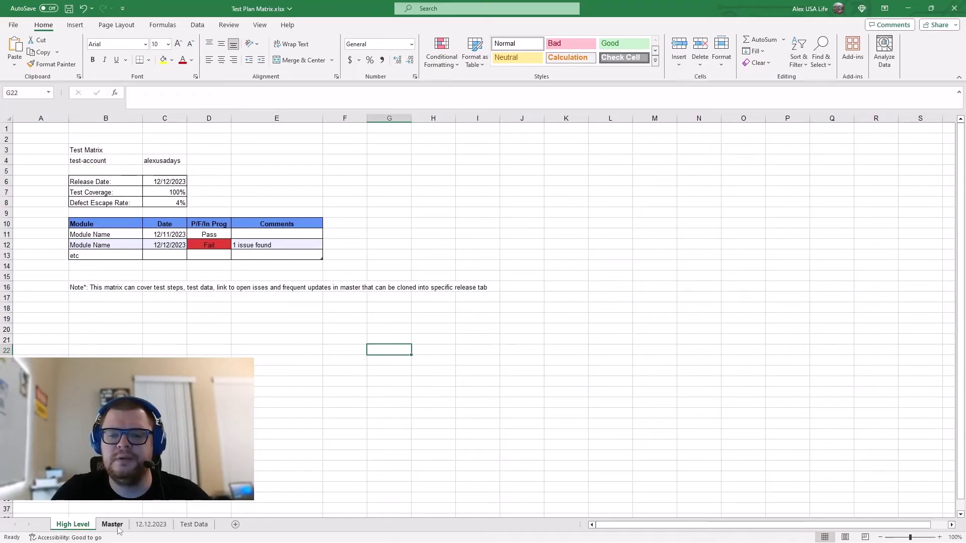
# Step: Compare the High Level sheet with the Master sheet and review the login test case row in full
pyautogui.click(112, 525)
pyautogui.click(73, 525)
pyautogui.click(112, 525)
pyautogui.moveTo(57, 170); pyautogui.dragTo(753, 188)
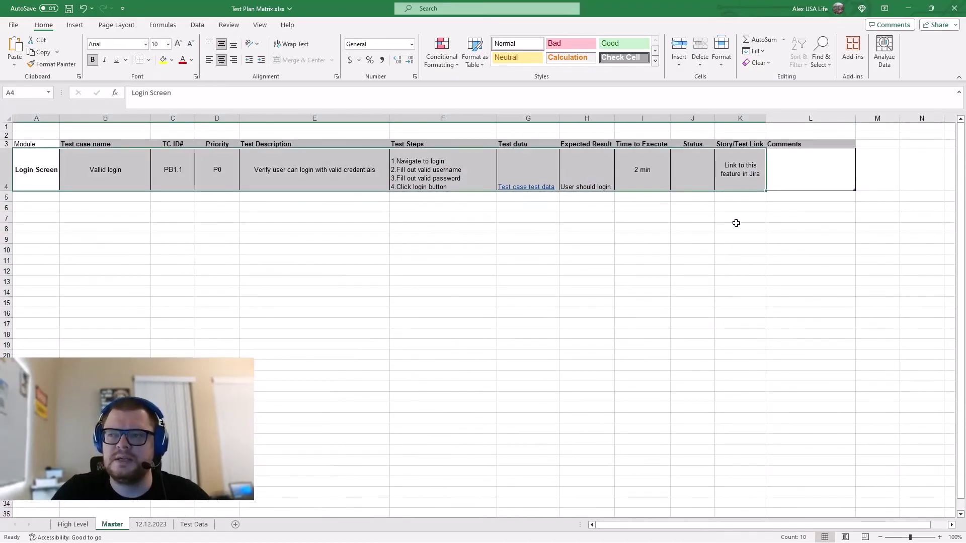
pyautogui.click(643, 334)
# Step: Review the login test case's Status on the 12.12.2023 sheet and the reference entries on the Test Data sheet
pyautogui.click(154, 525)
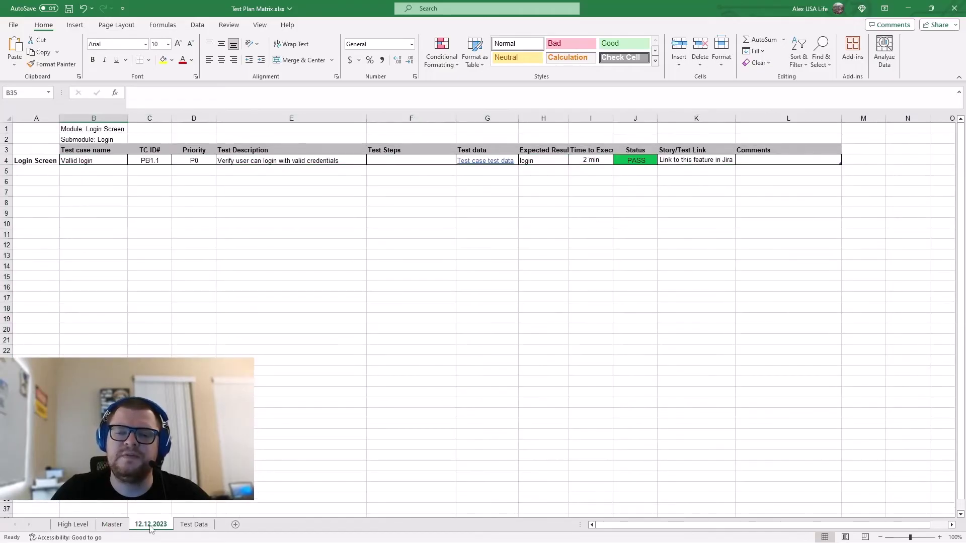
pyautogui.click(642, 170)
pyautogui.click(372, 351)
pyautogui.click(194, 525)
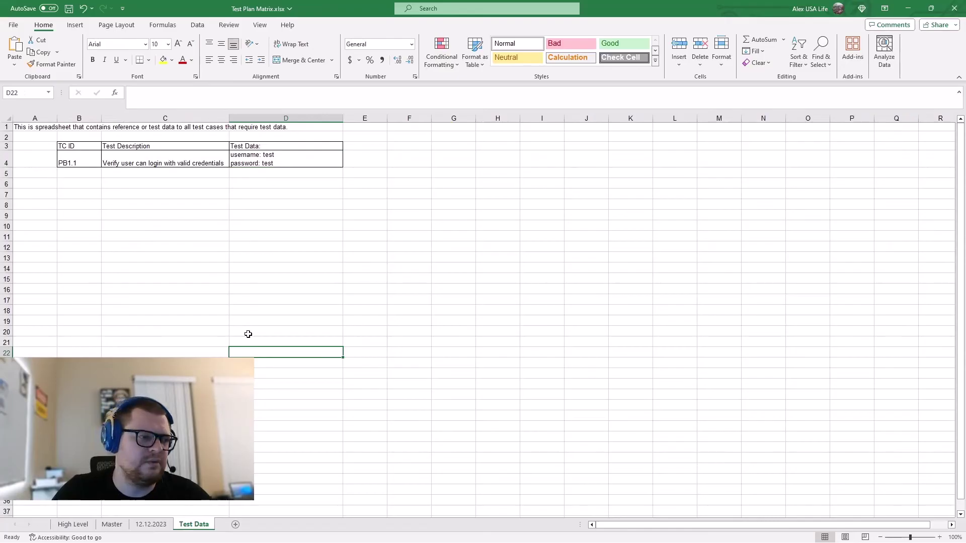
pyautogui.click(576, 233)
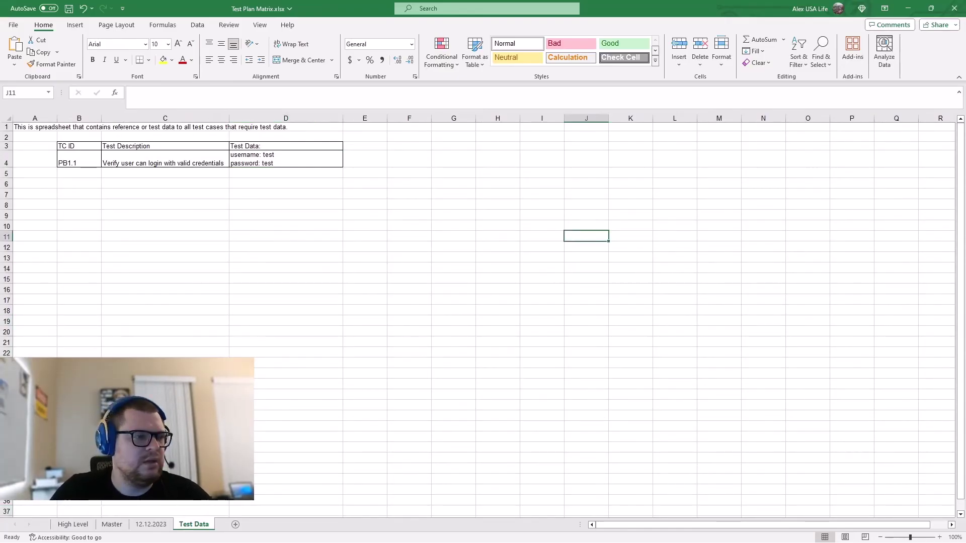
# Step: Switch to the testplan folder in File Explorer and open Agile Approach.txt
pyautogui.hotkey('alt', 'Tab')
pyautogui.click(473, 268)
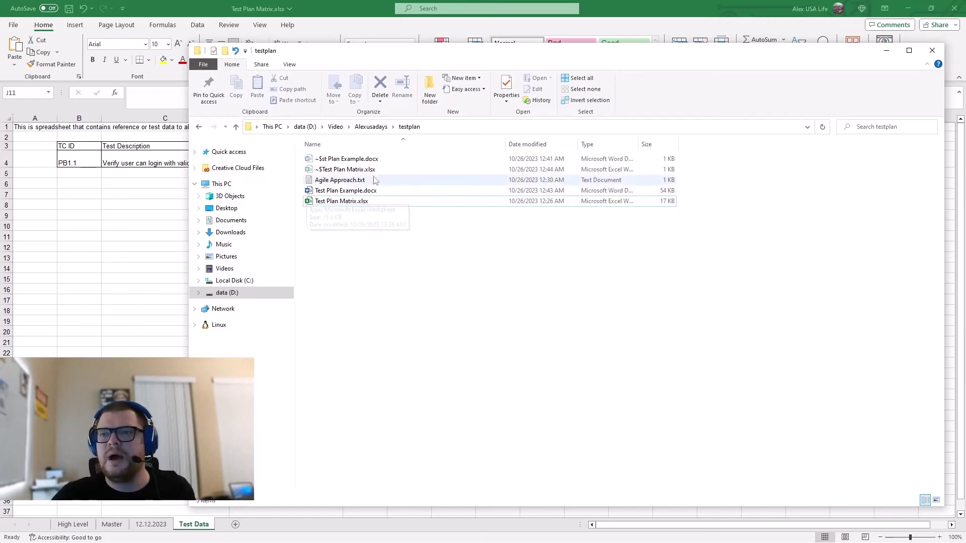
pyautogui.doubleClick(342, 181)
# Step: Read the heading of the agile approach notes and the first item about breaking the app into modules
pyautogui.moveTo(319, 125); pyautogui.dragTo(404, 125)
pyautogui.moveTo(583, 150); pyautogui.dragTo(200, 150)
pyautogui.click(490, 338)
pyautogui.click(298, 308)
pyautogui.moveTo(232, 199)
pyautogui.mouseDown()
pyautogui.moveTo(432, 195)
pyautogui.moveTo(442, 181)
pyautogui.moveTo(431, 195)
pyautogui.moveTo(245, 196)
pyautogui.mouseUp()
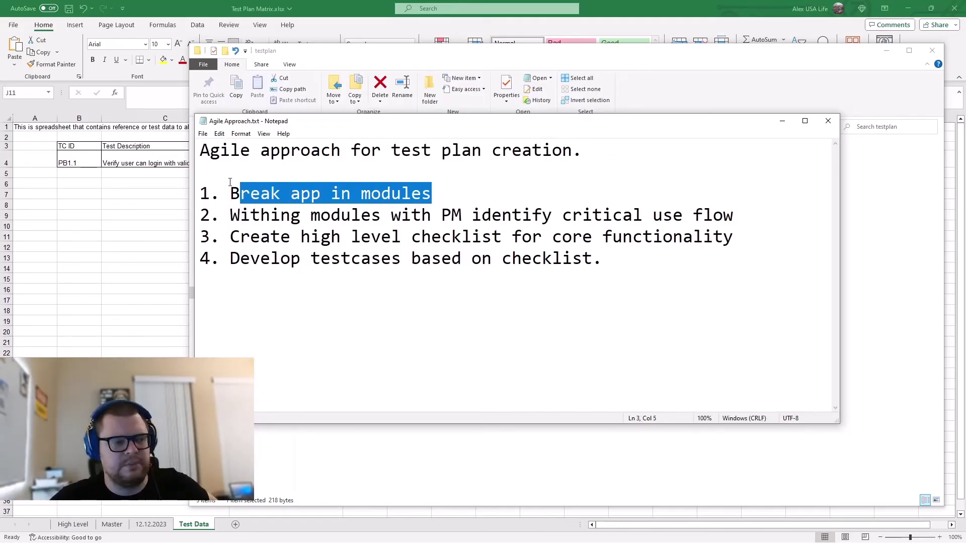
# Step: Correct "Withing" to "Within" in the second item of the agile approach list
pyautogui.click(271, 236)
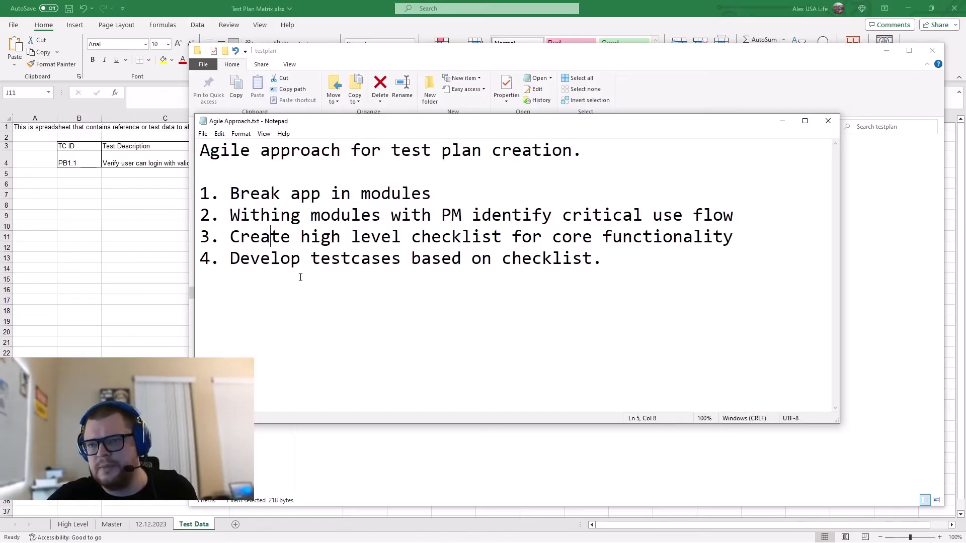
pyautogui.moveTo(240, 216); pyautogui.dragTo(271, 217)
pyautogui.click(301, 217)
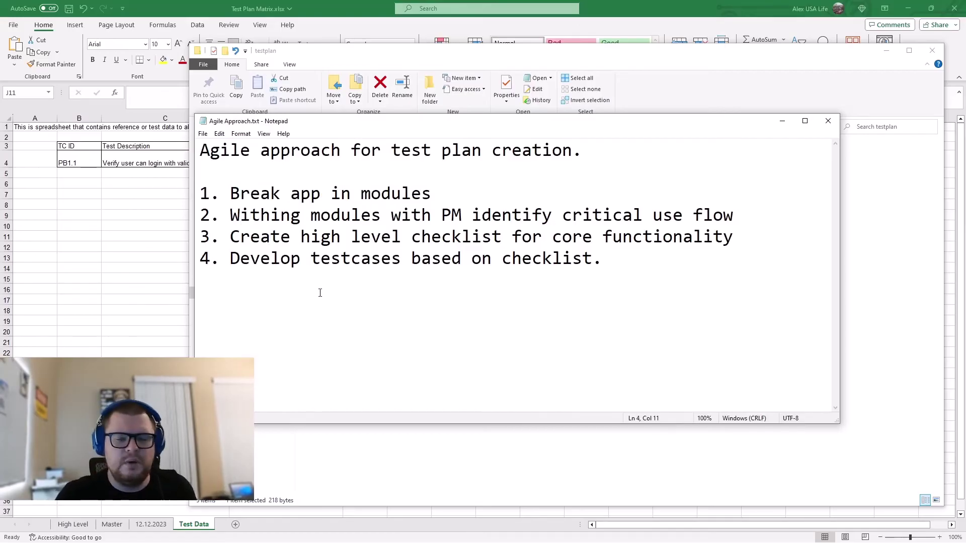
pyautogui.press('BackSpace')
# Step: Examine the second list item about identifying the critical use flow with the PM
pyautogui.moveTo(431, 215); pyautogui.dragTo(555, 222)
pyautogui.click(453, 215)
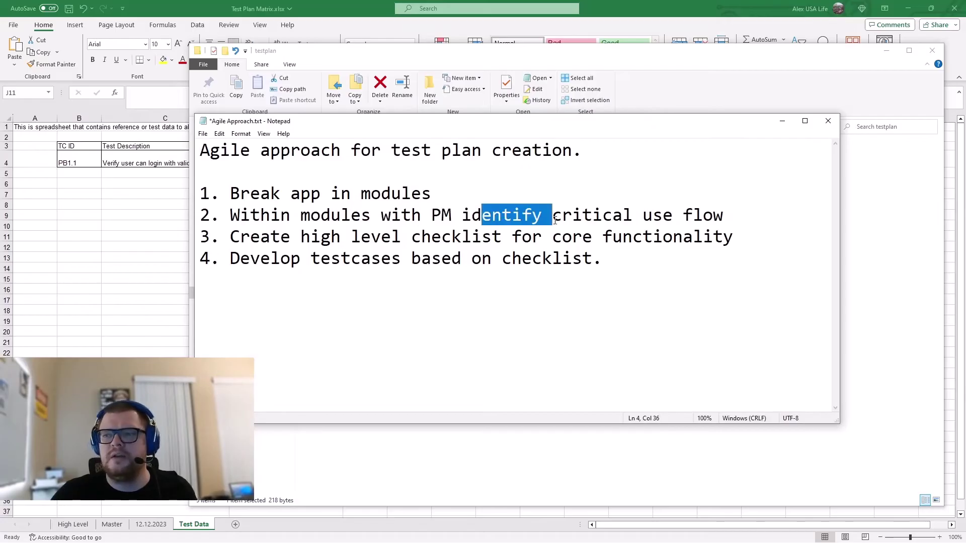
pyautogui.click(683, 218)
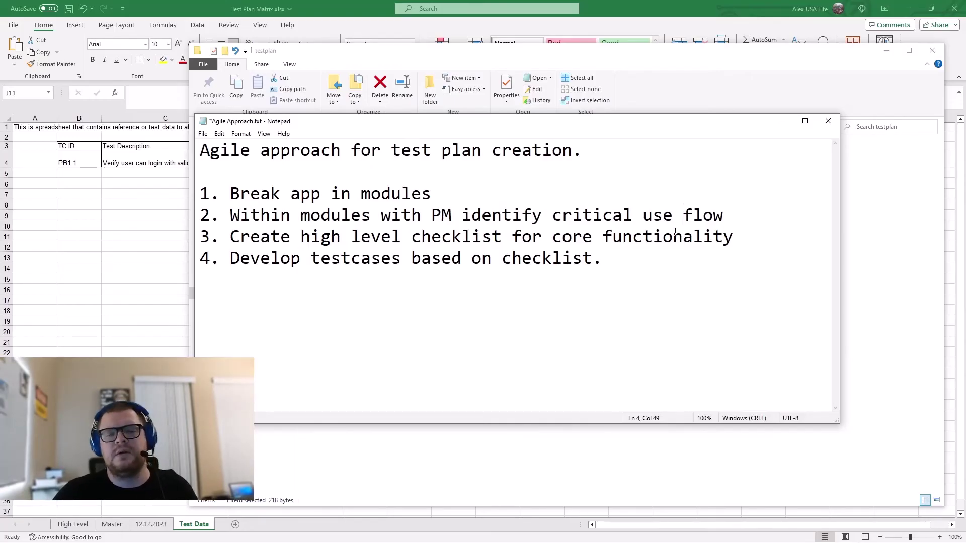
pyautogui.moveTo(723, 217); pyautogui.dragTo(239, 207)
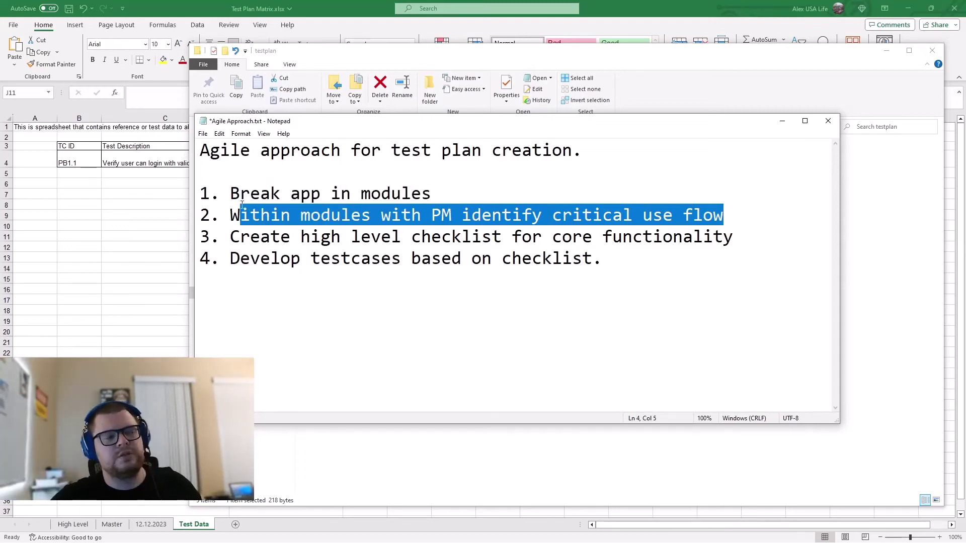
pyautogui.click(260, 196)
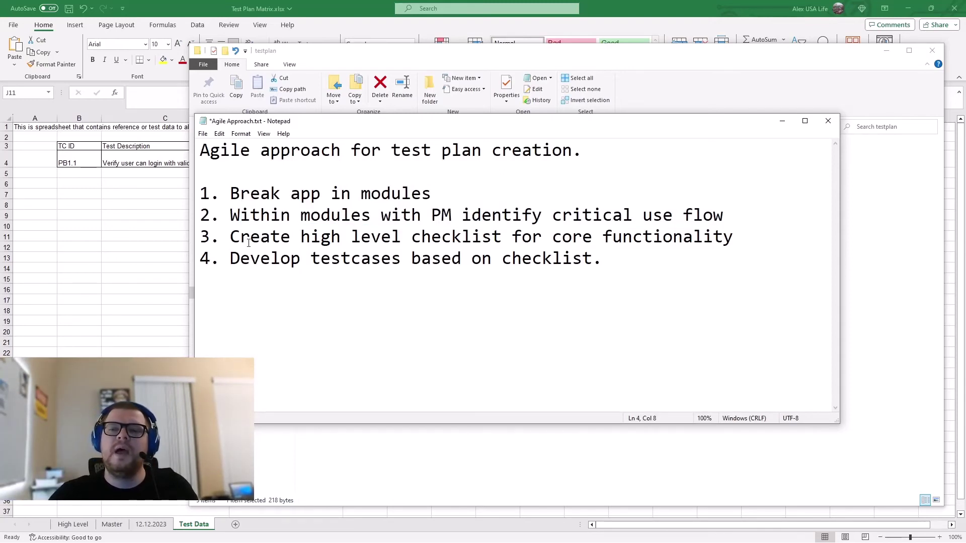
# Step: Examine the third list item about creating a high level checklist for core functionality
pyautogui.moveTo(230, 237); pyautogui.dragTo(746, 245)
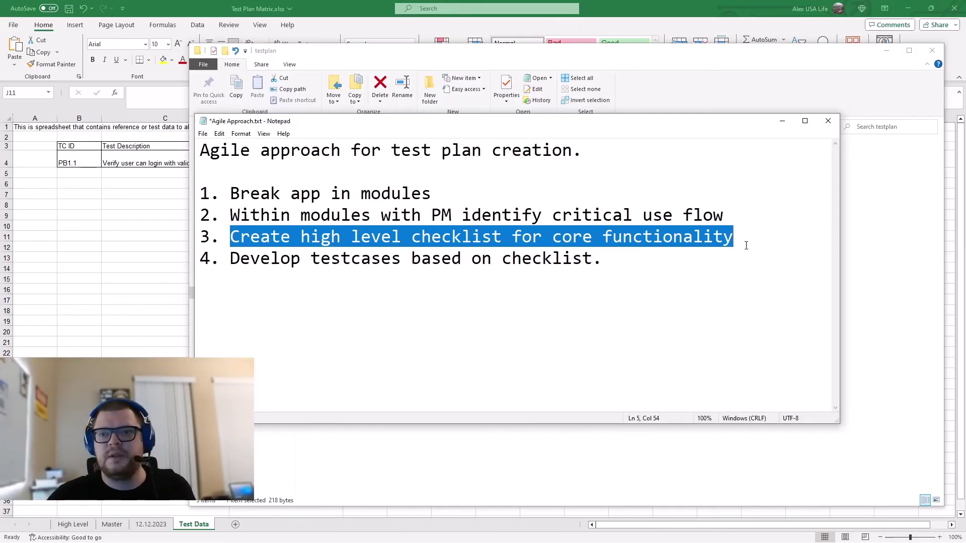
pyautogui.click(746, 246)
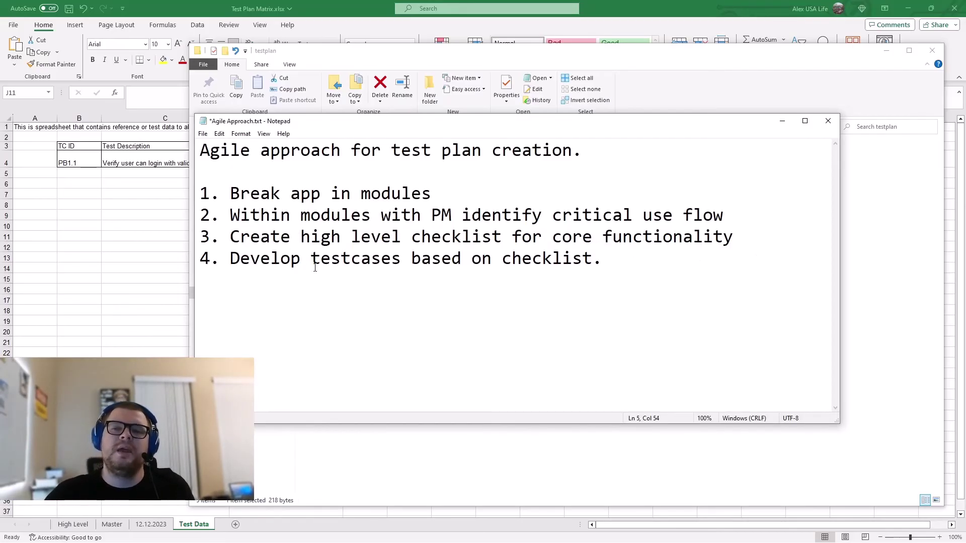
pyautogui.doubleClick(447, 245)
pyautogui.click(431, 239)
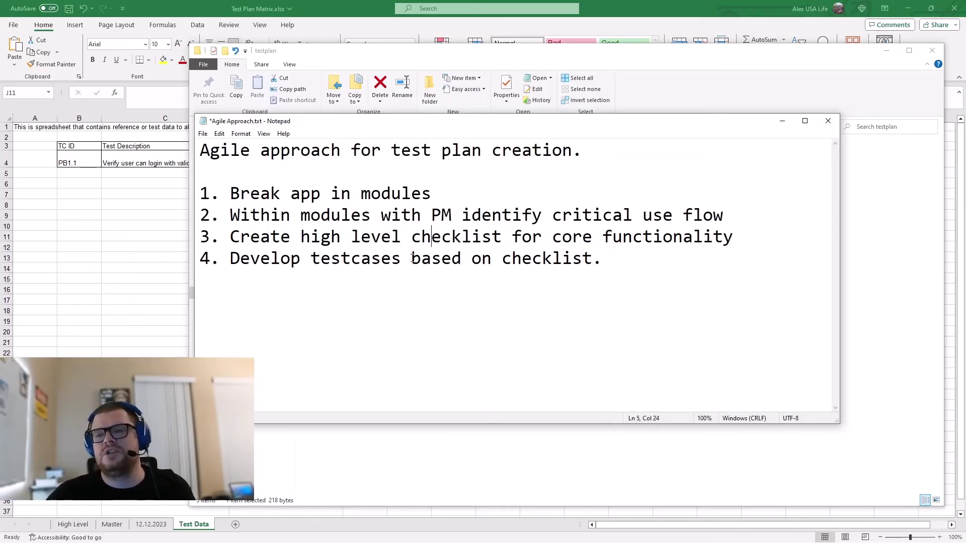
# Step: Examine the fourth list item about developing testcases based on the checklist
pyautogui.click(278, 272)
pyautogui.click(302, 262)
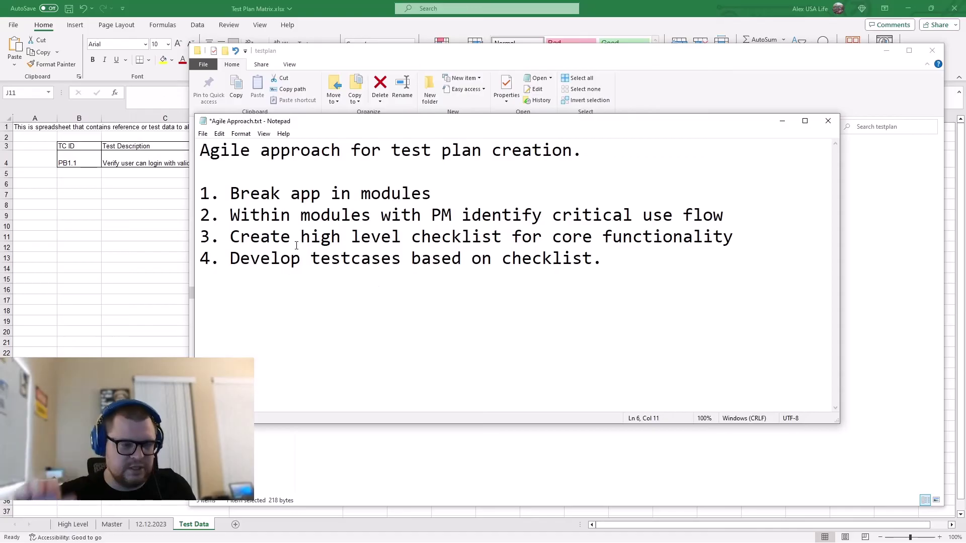
pyautogui.moveTo(311, 258); pyautogui.dragTo(392, 259)
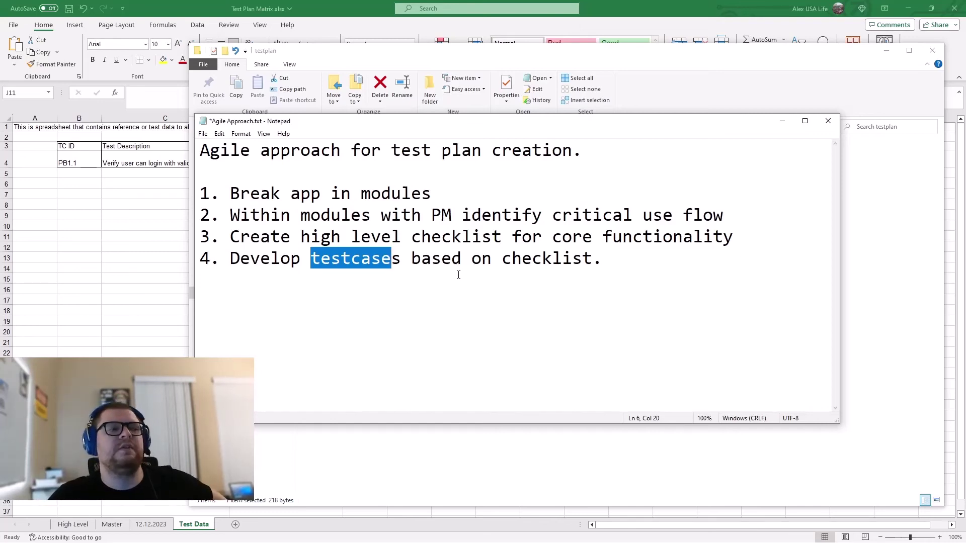
pyautogui.click(507, 316)
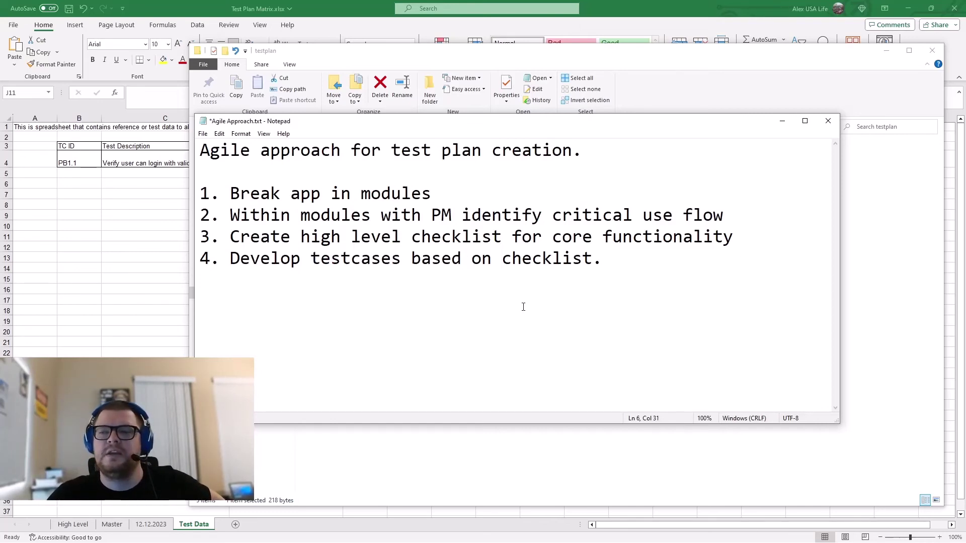